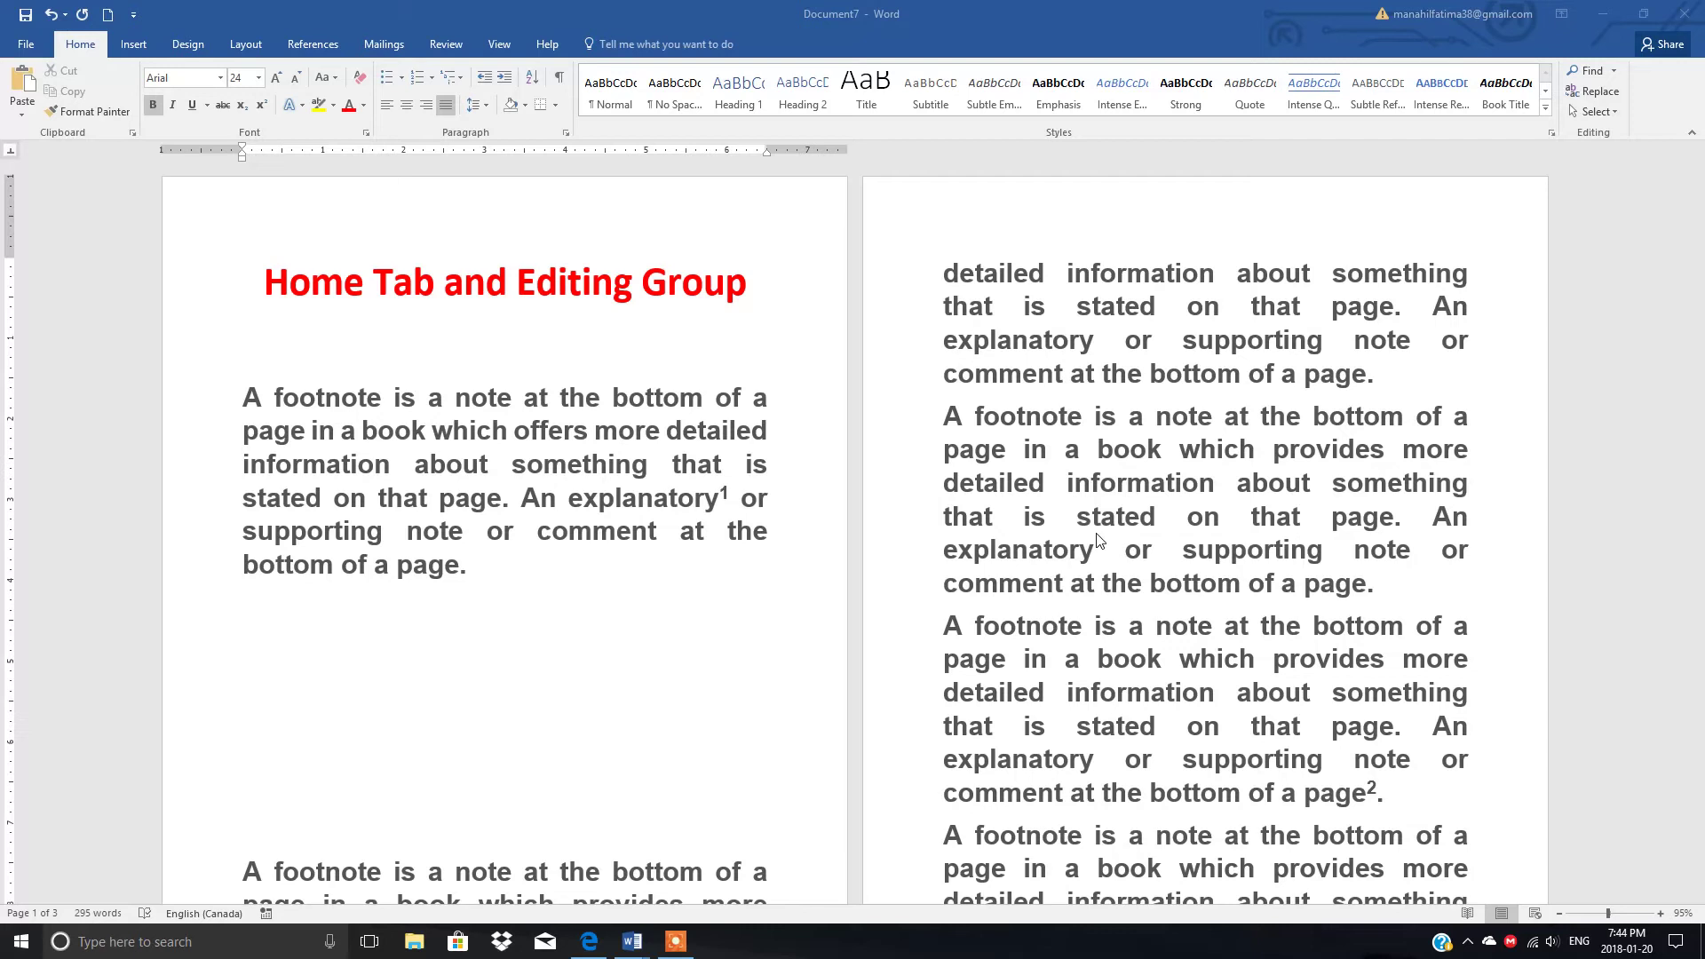
Step: Search the document for the word "detailed", then close the search results
left_click(1594, 78)
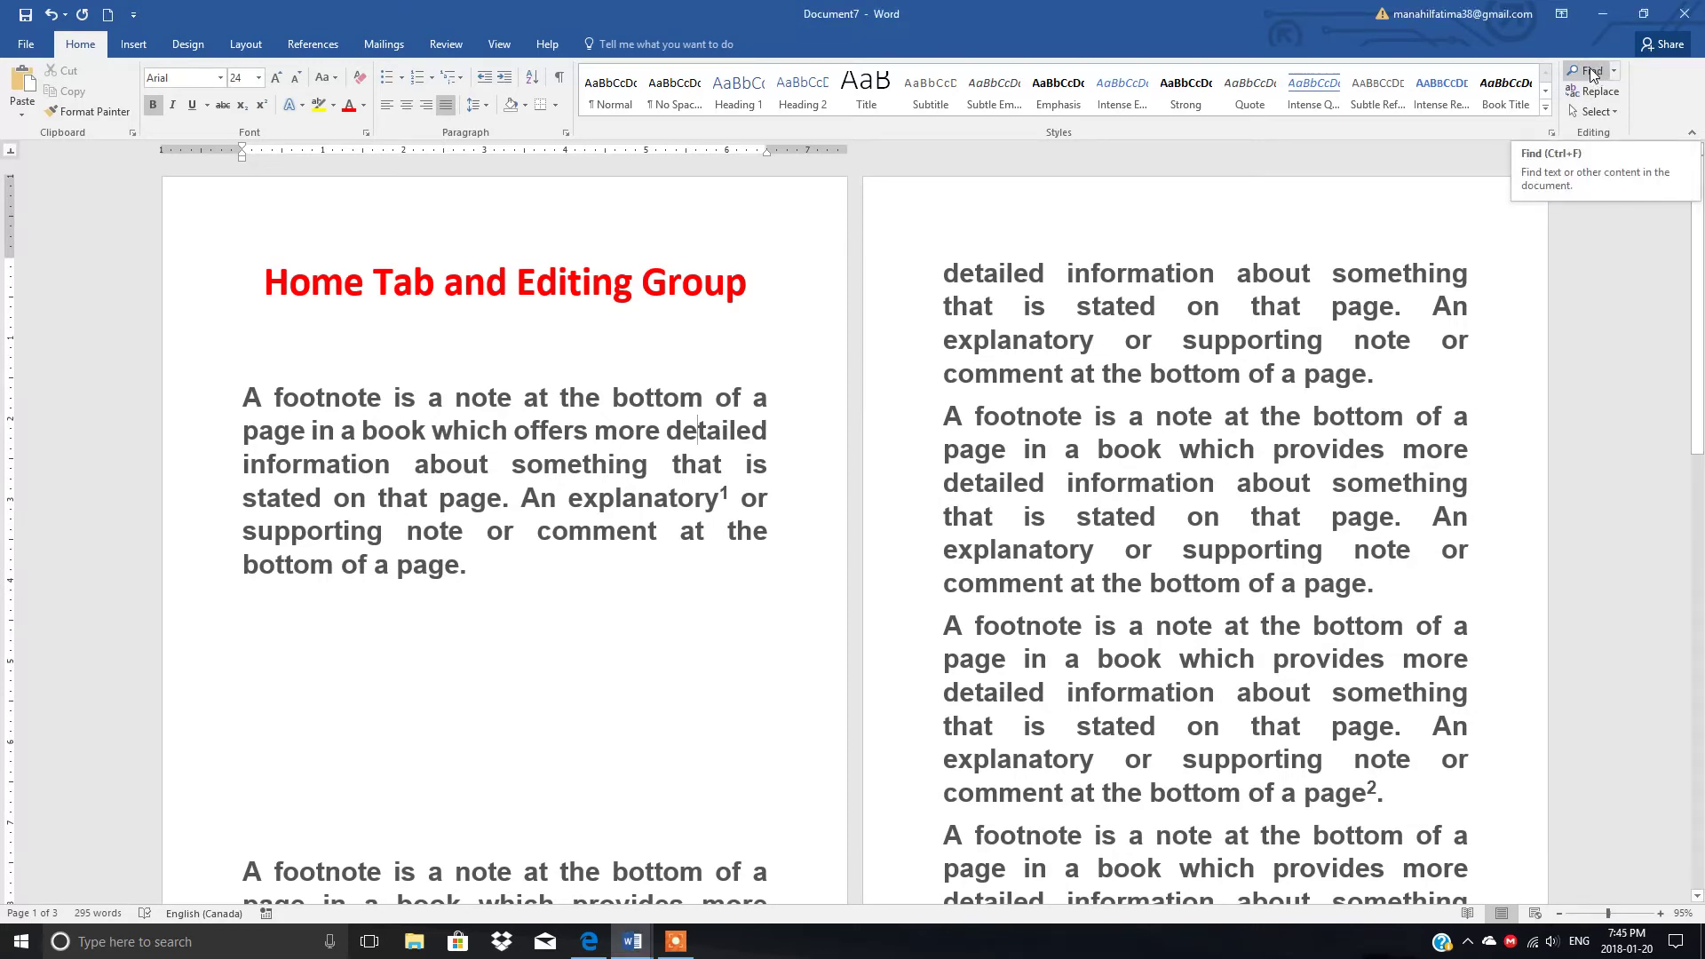
left_click(1592, 75)
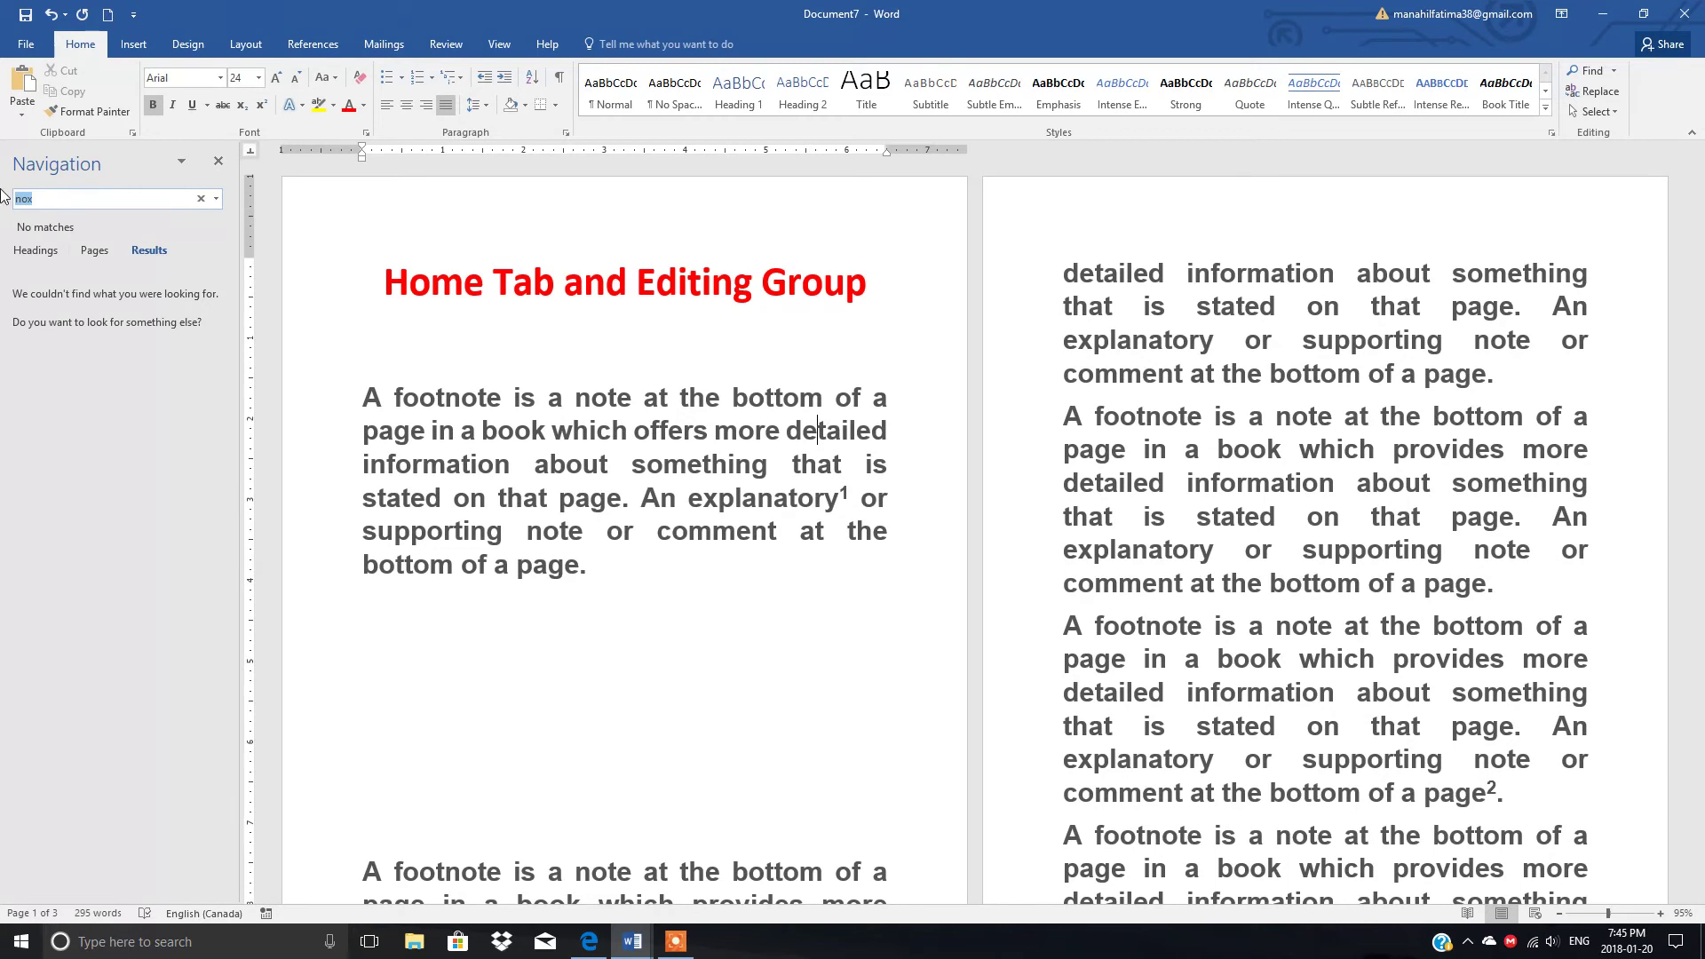
key("BackSpace")
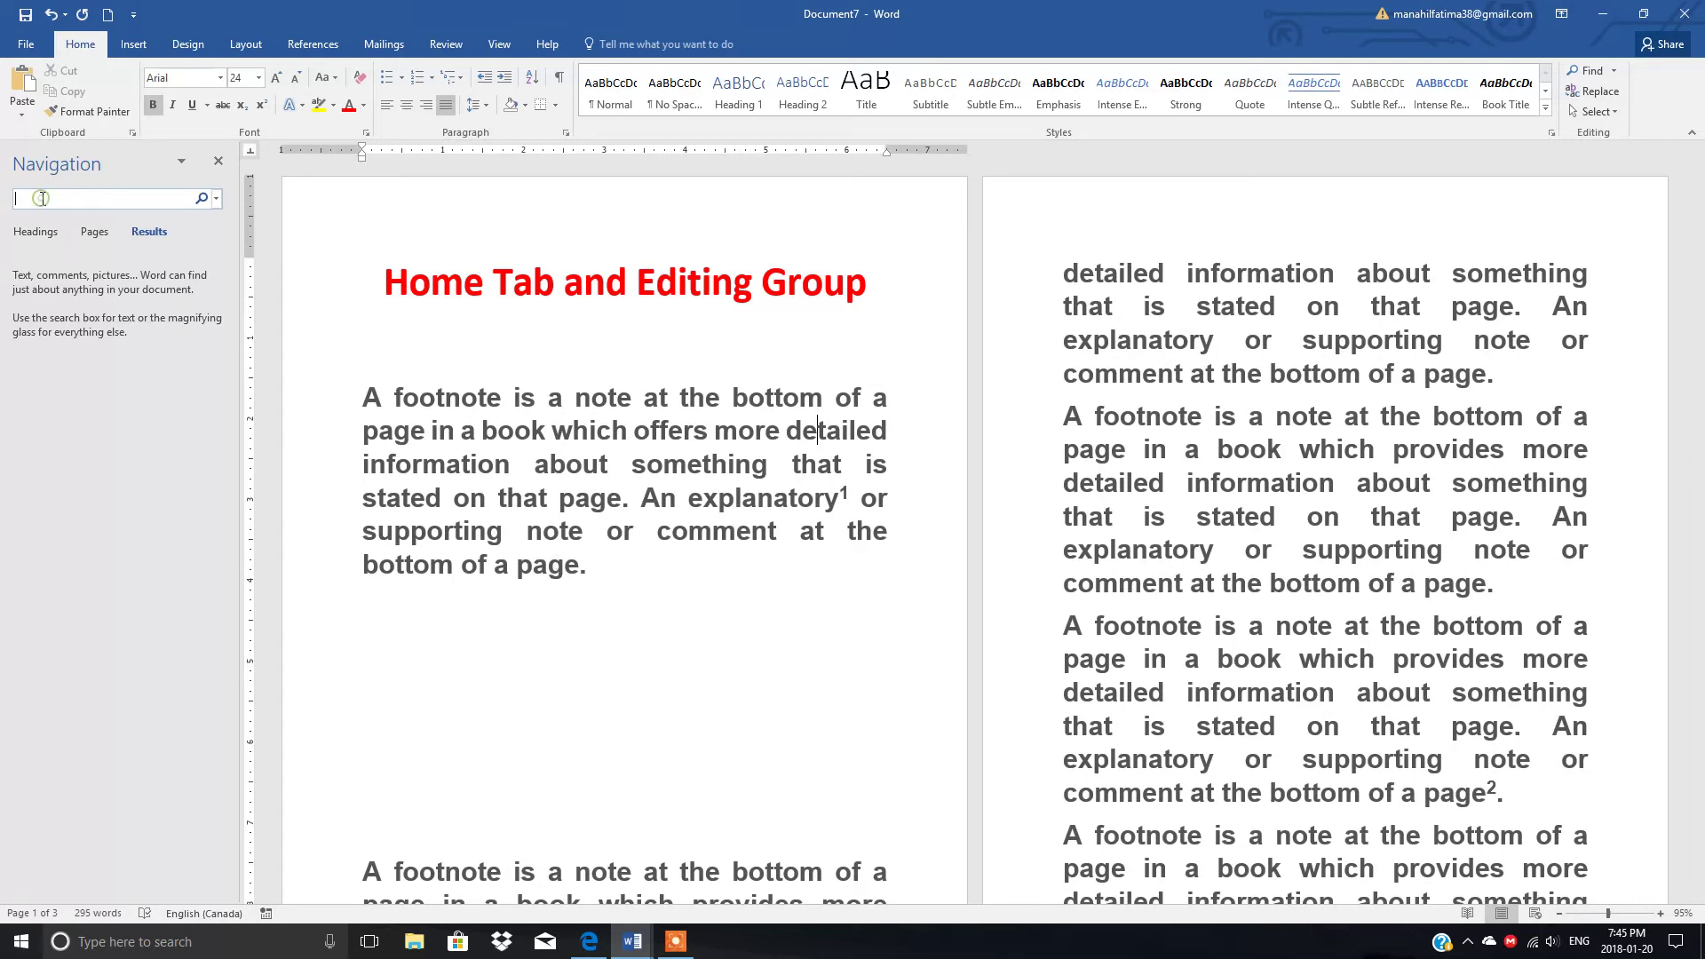
type("etailed")
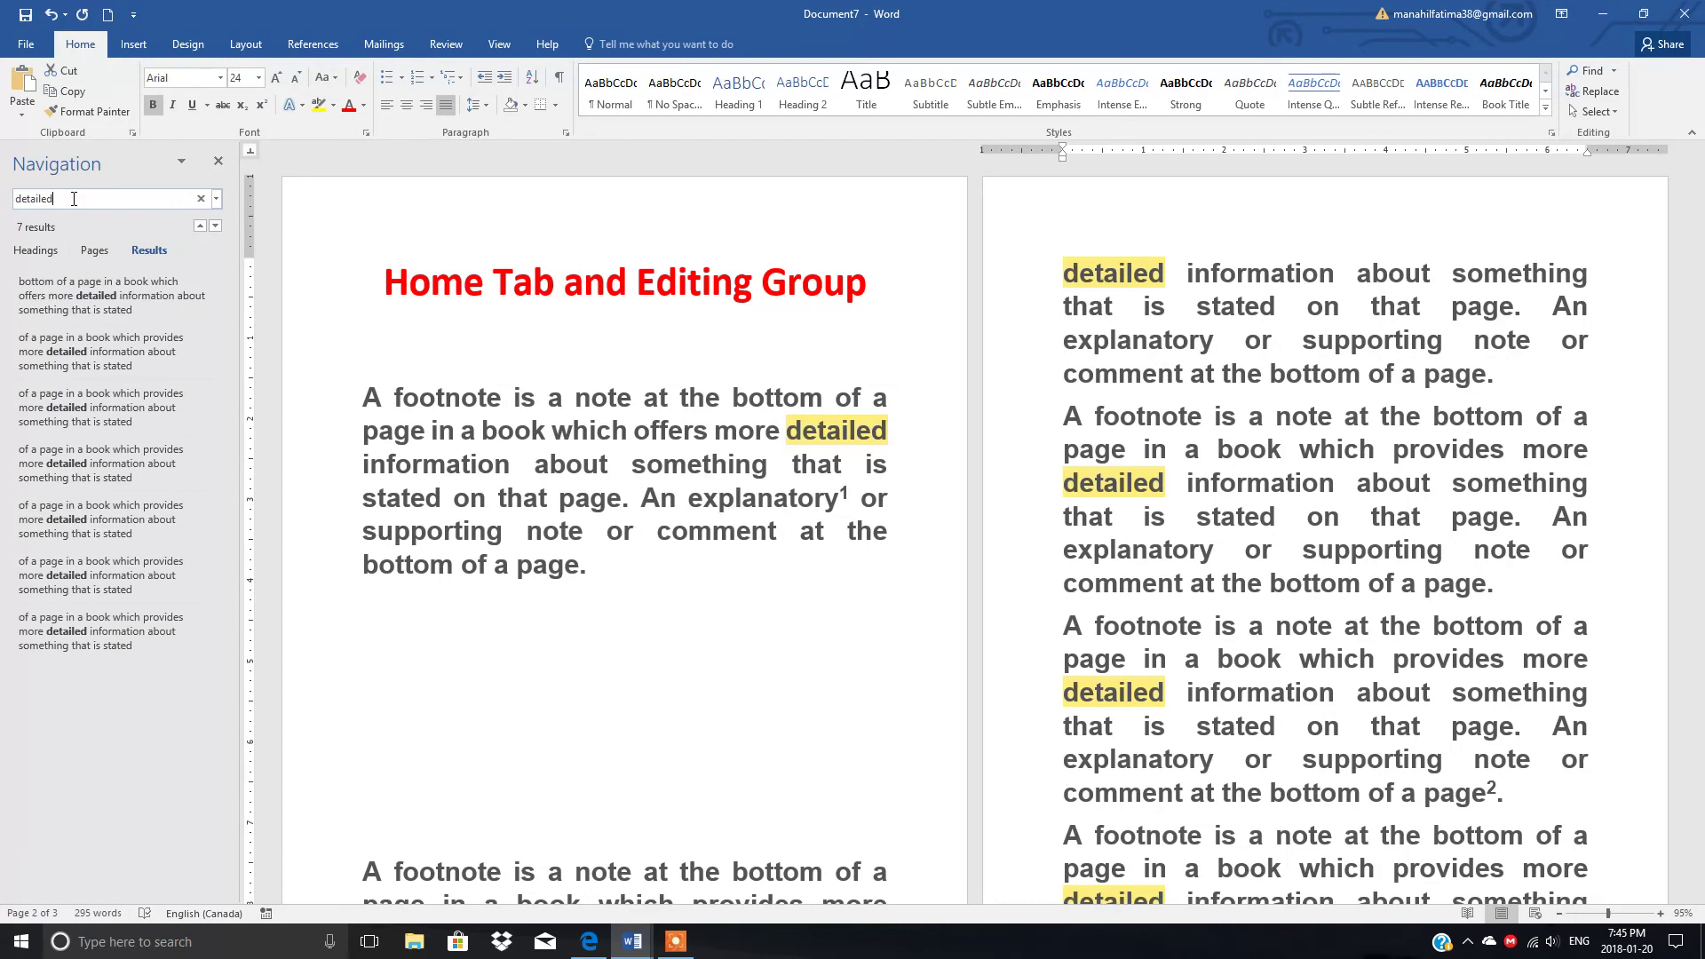
double_click(793, 446)
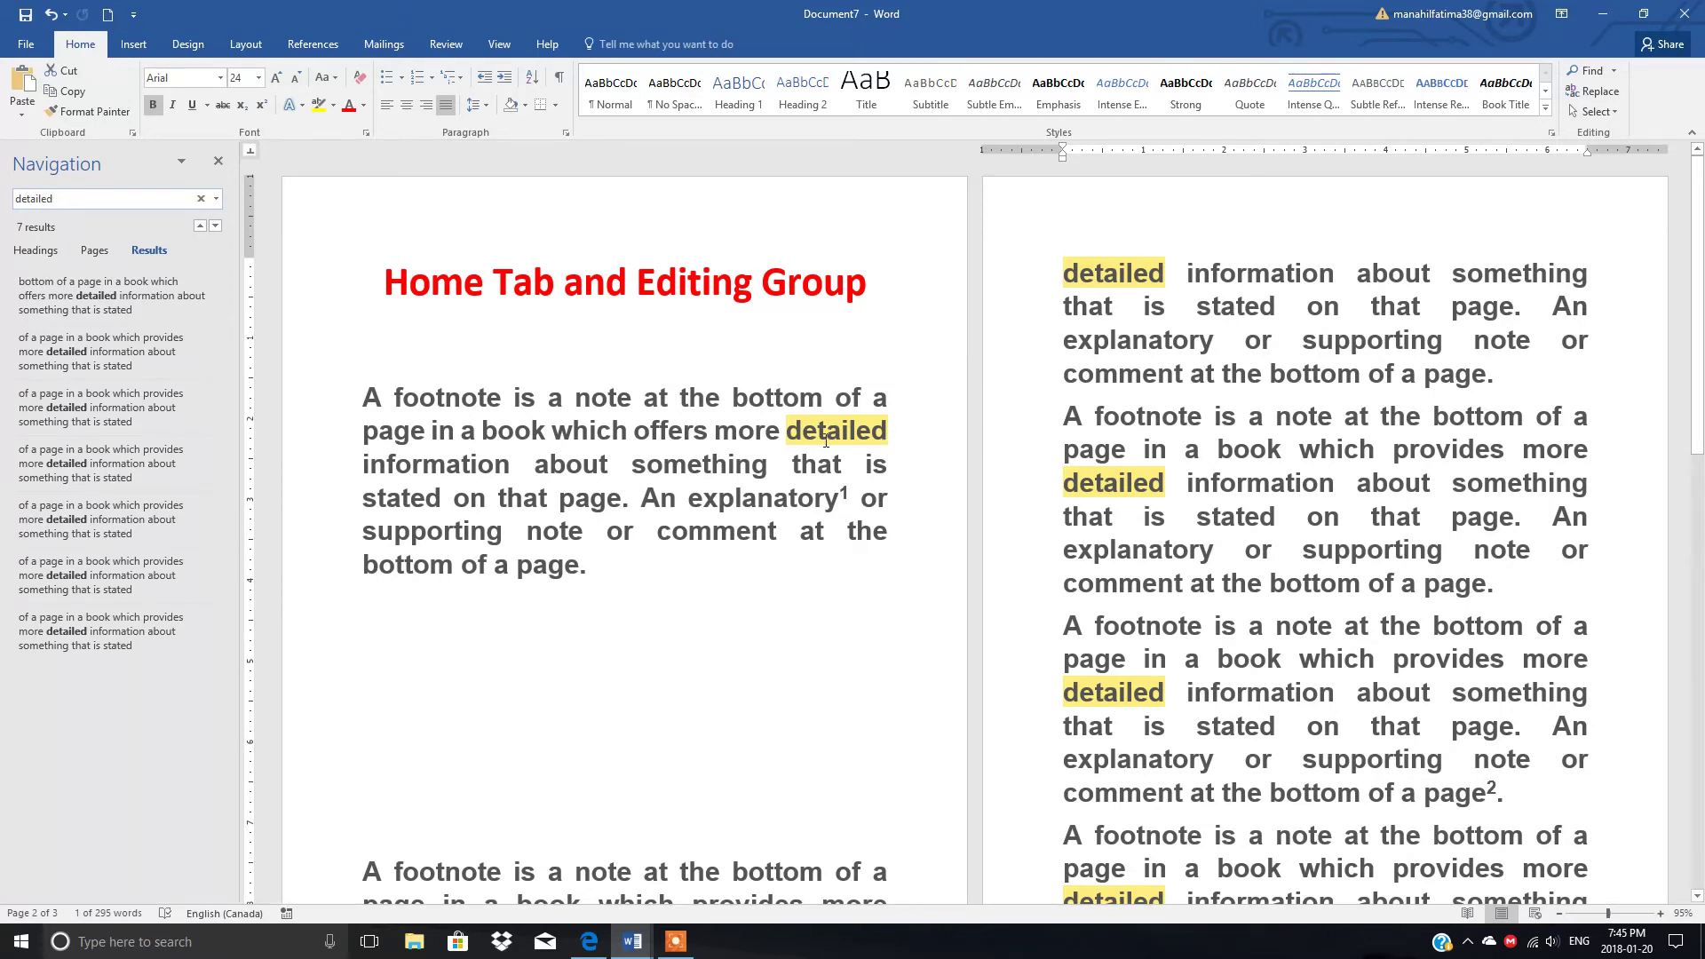
left_click(218, 163)
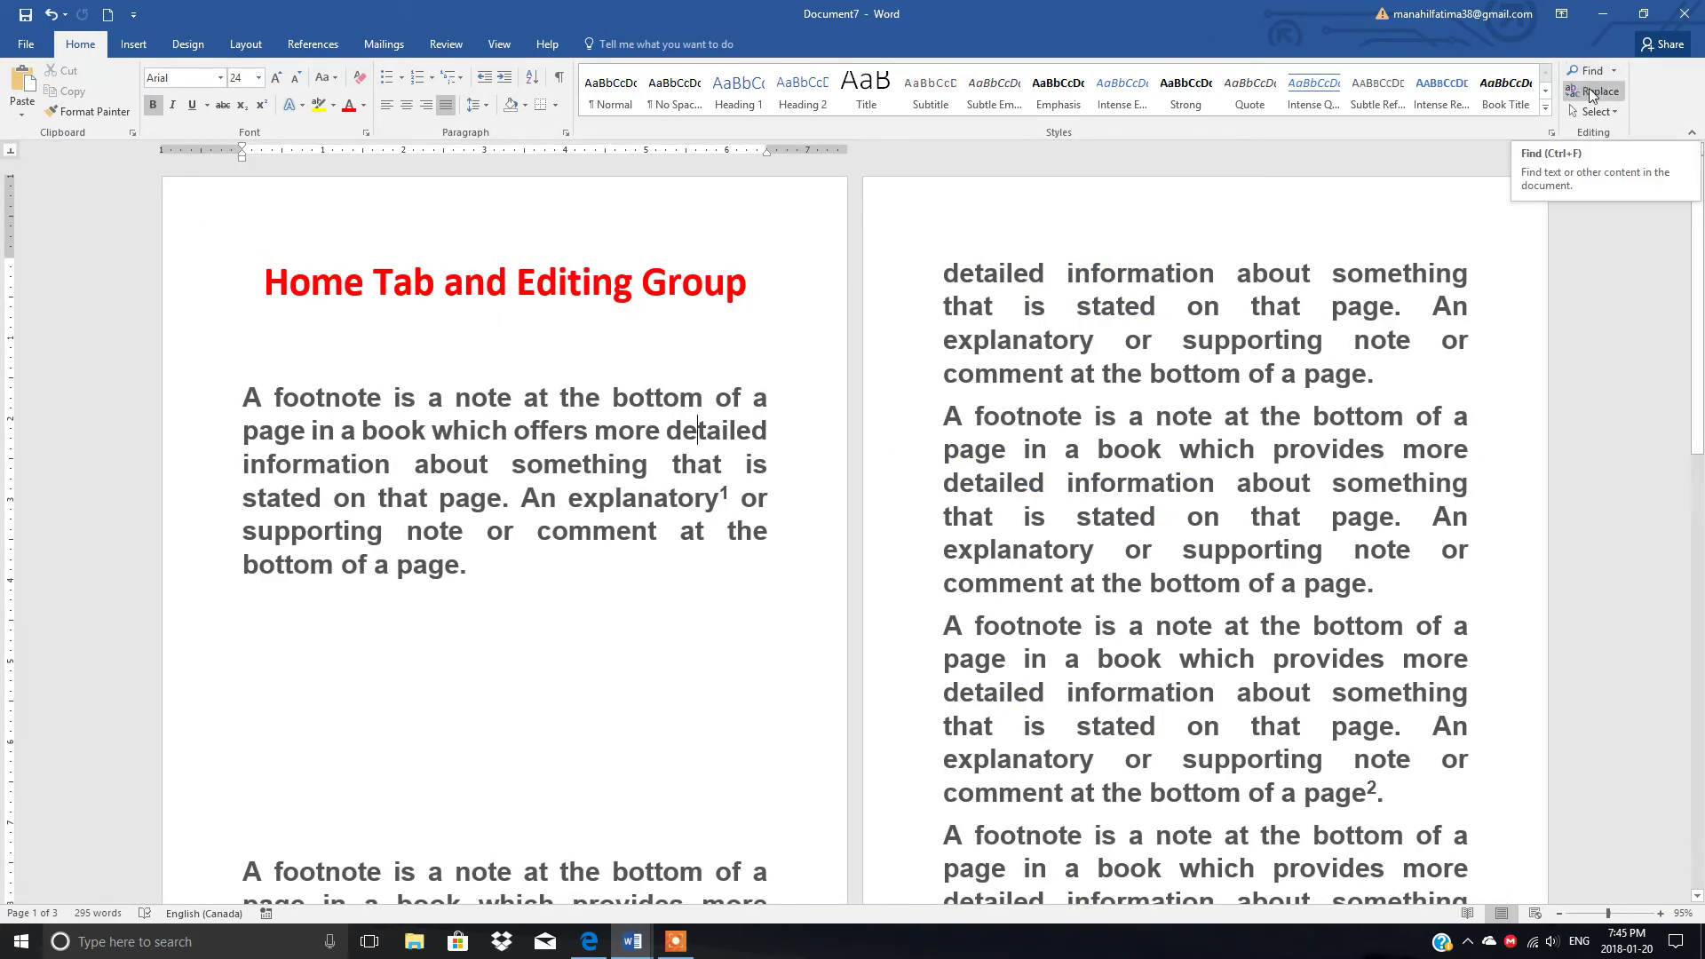
Step: Replace all occurrences of "detailed" with "thorough" throughout the document
left_click(1591, 92)
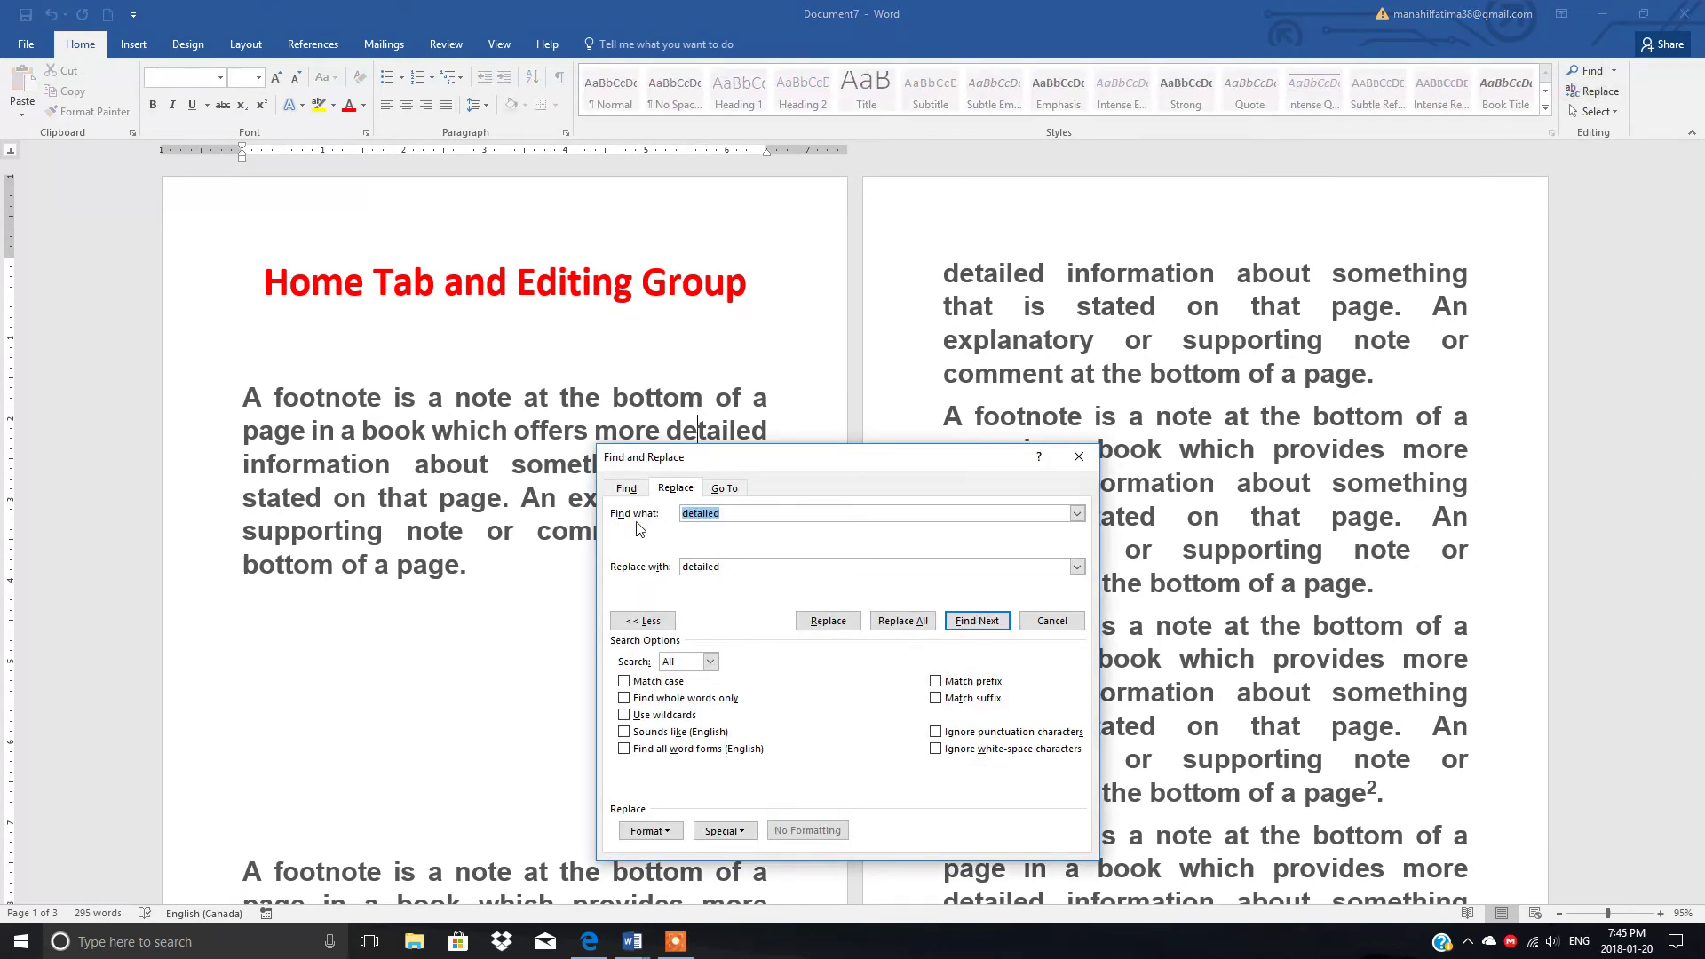
left_click(737, 567)
double_click(737, 567)
type("thorough")
left_click(916, 621)
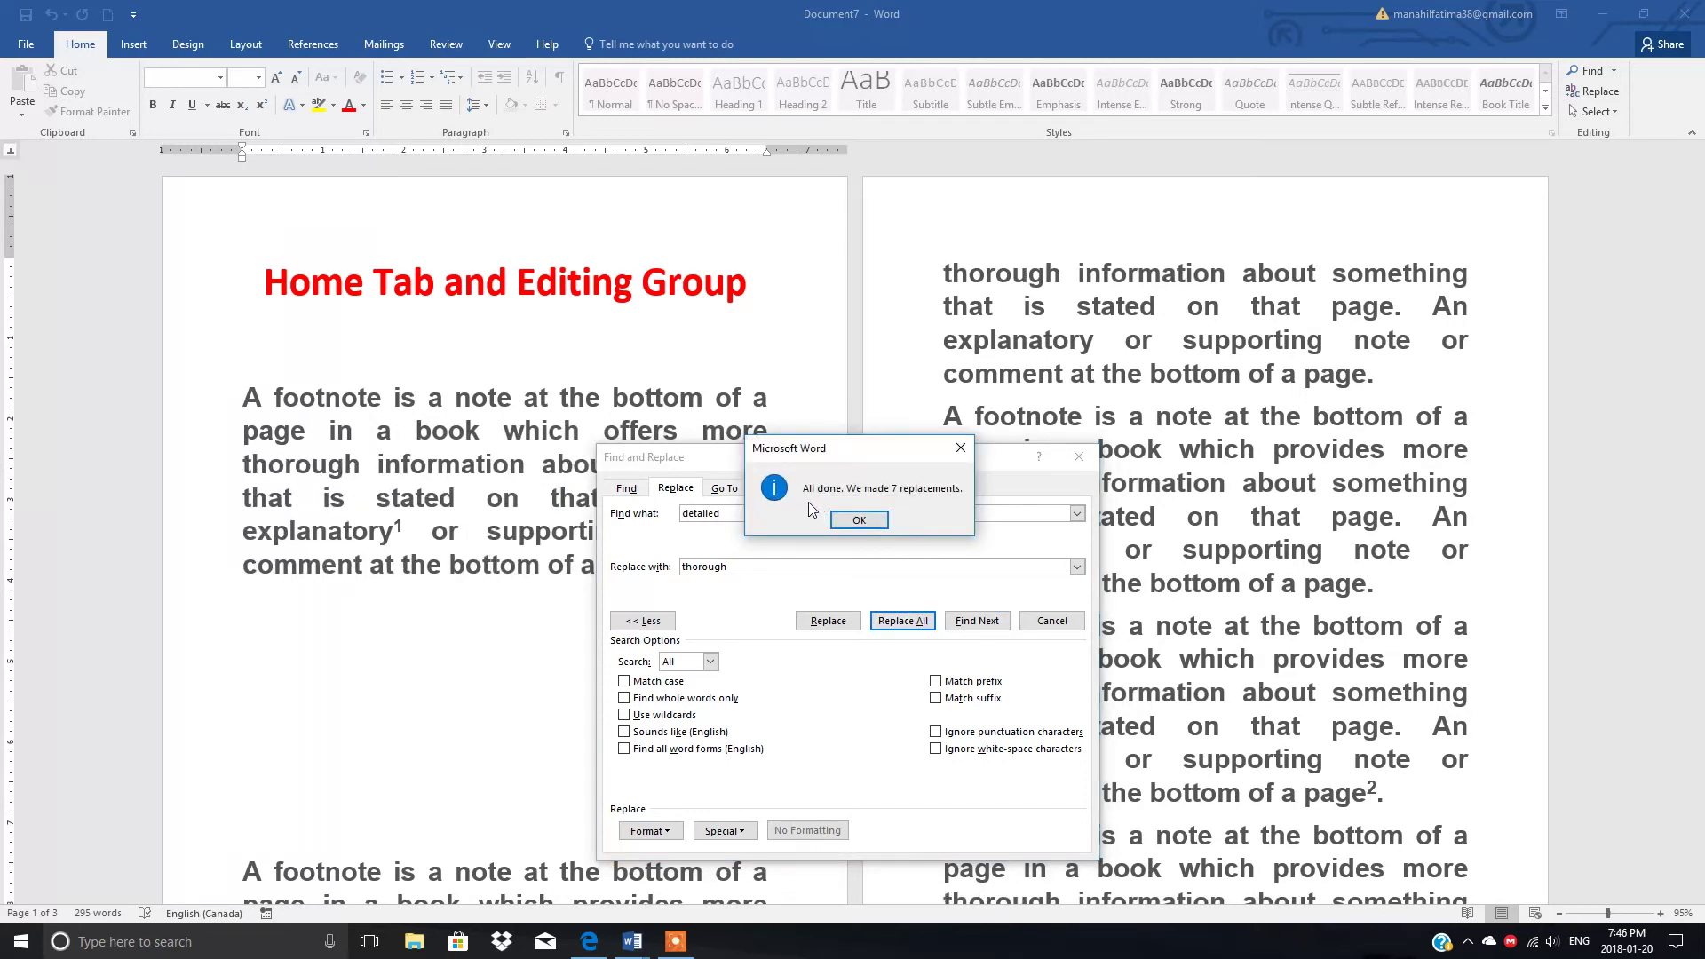
left_click(858, 520)
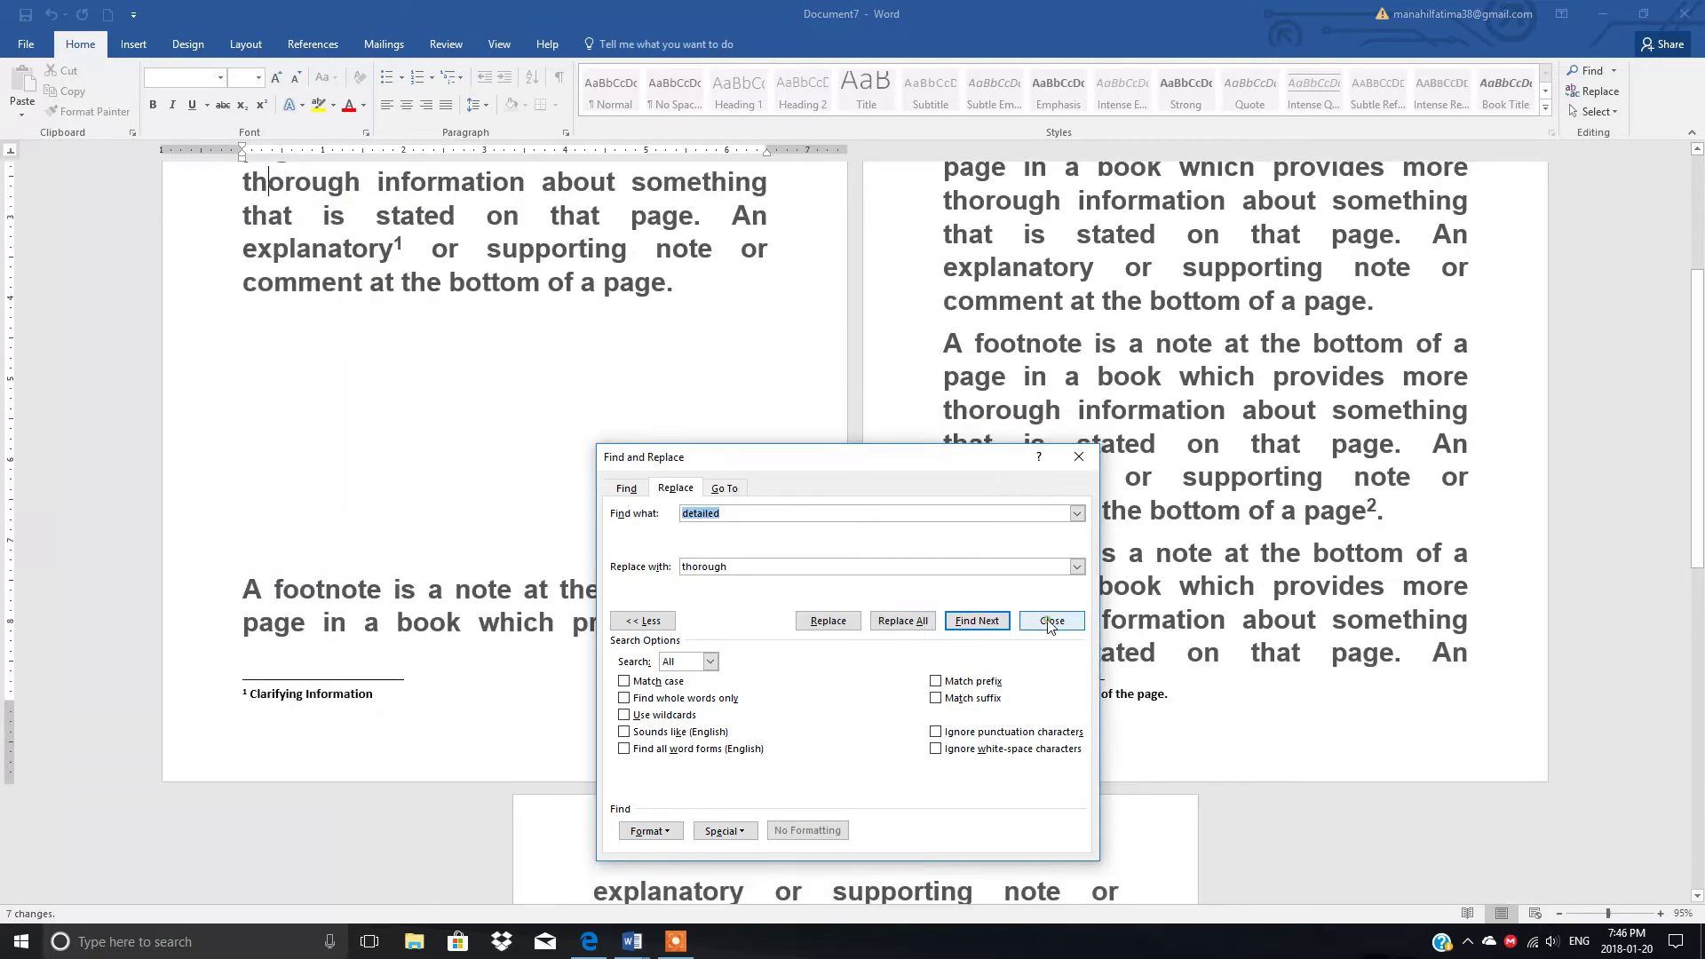
left_click(1050, 621)
left_click_drag(1687, 543, 1692, 428)
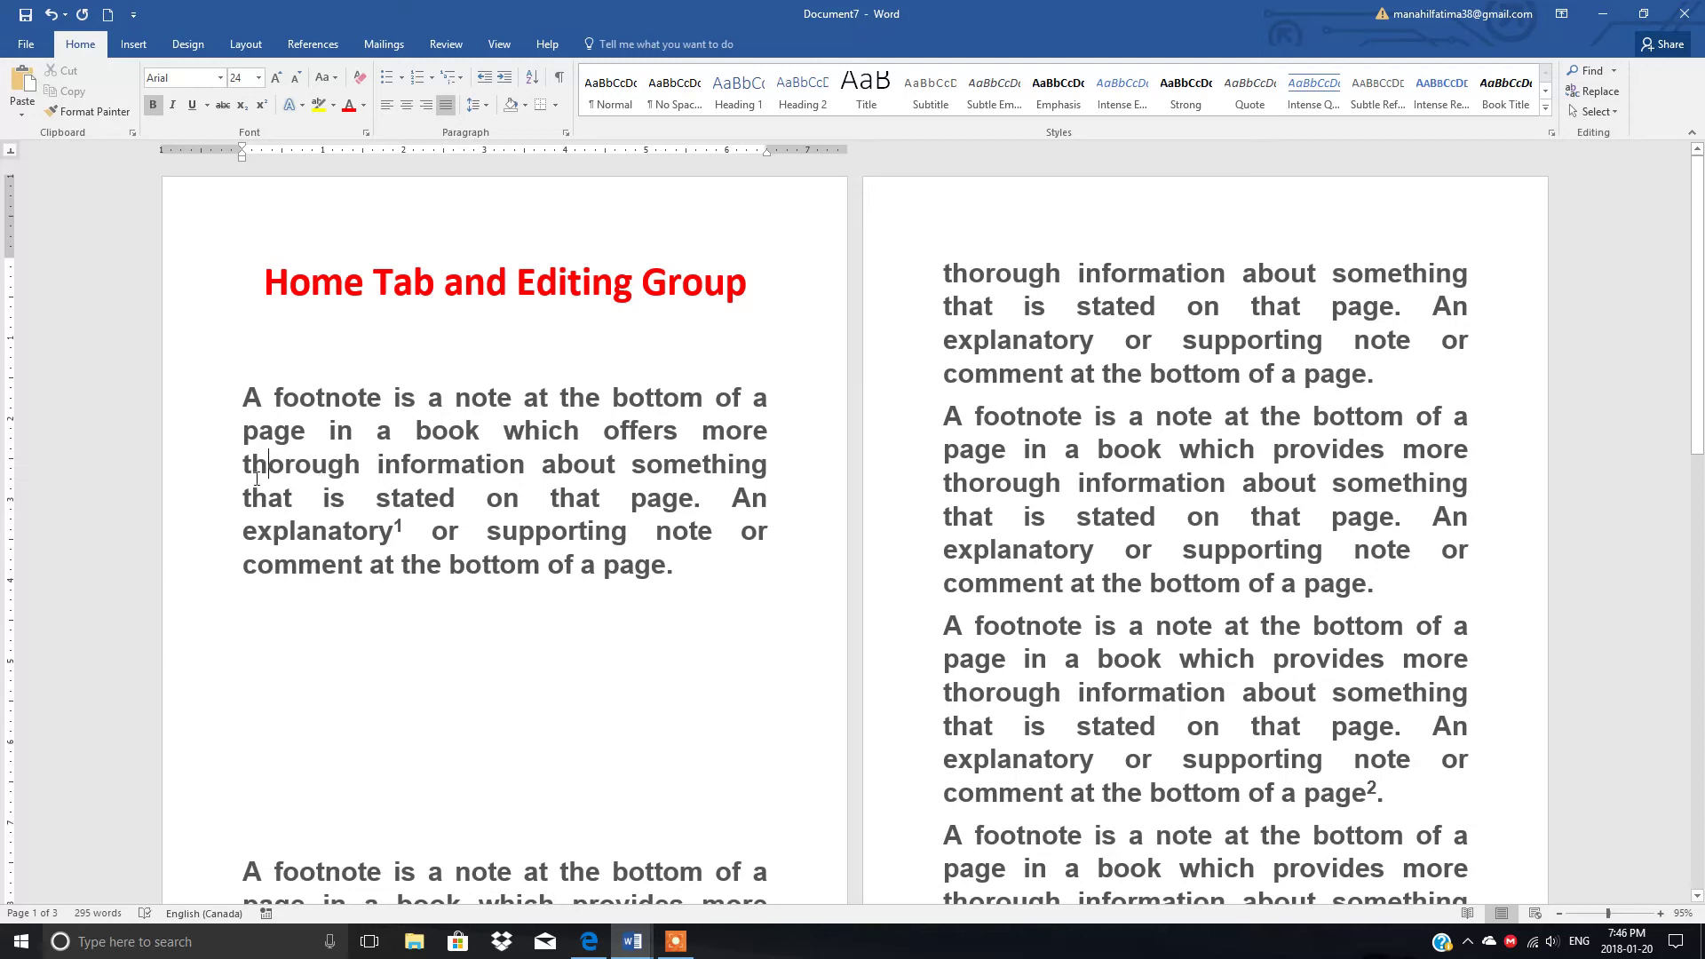
Step: Use Go To to jump to page 3 of the document
left_click(1603, 98)
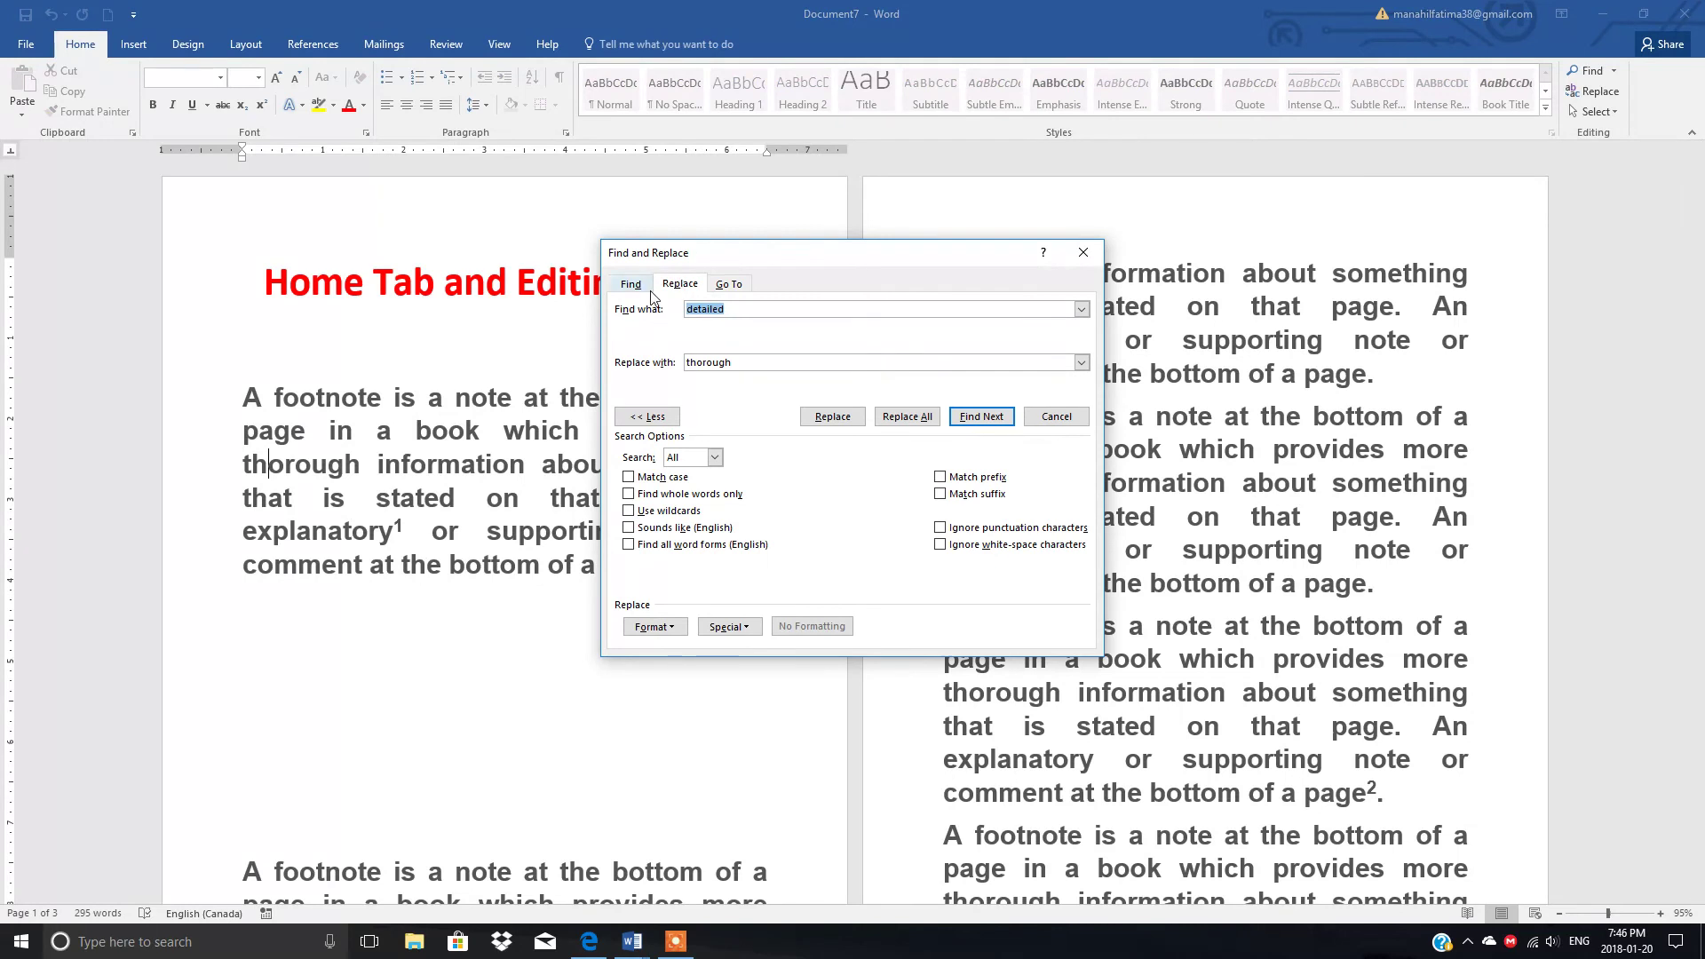
left_click(729, 284)
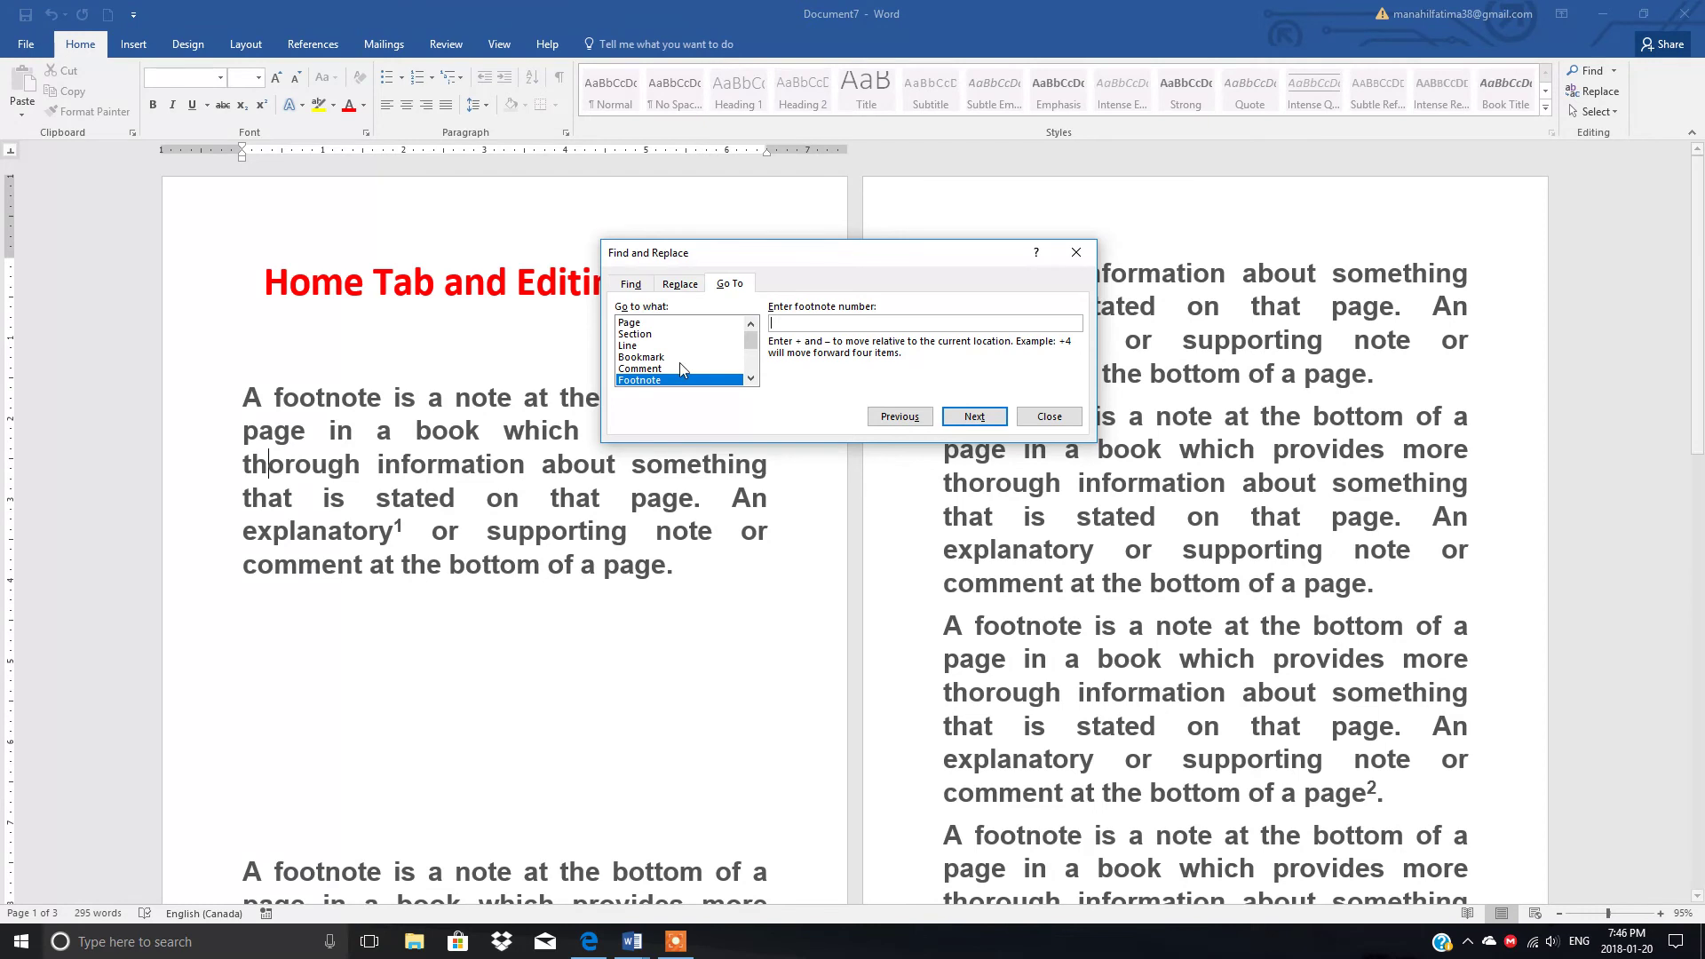
left_click(633, 323)
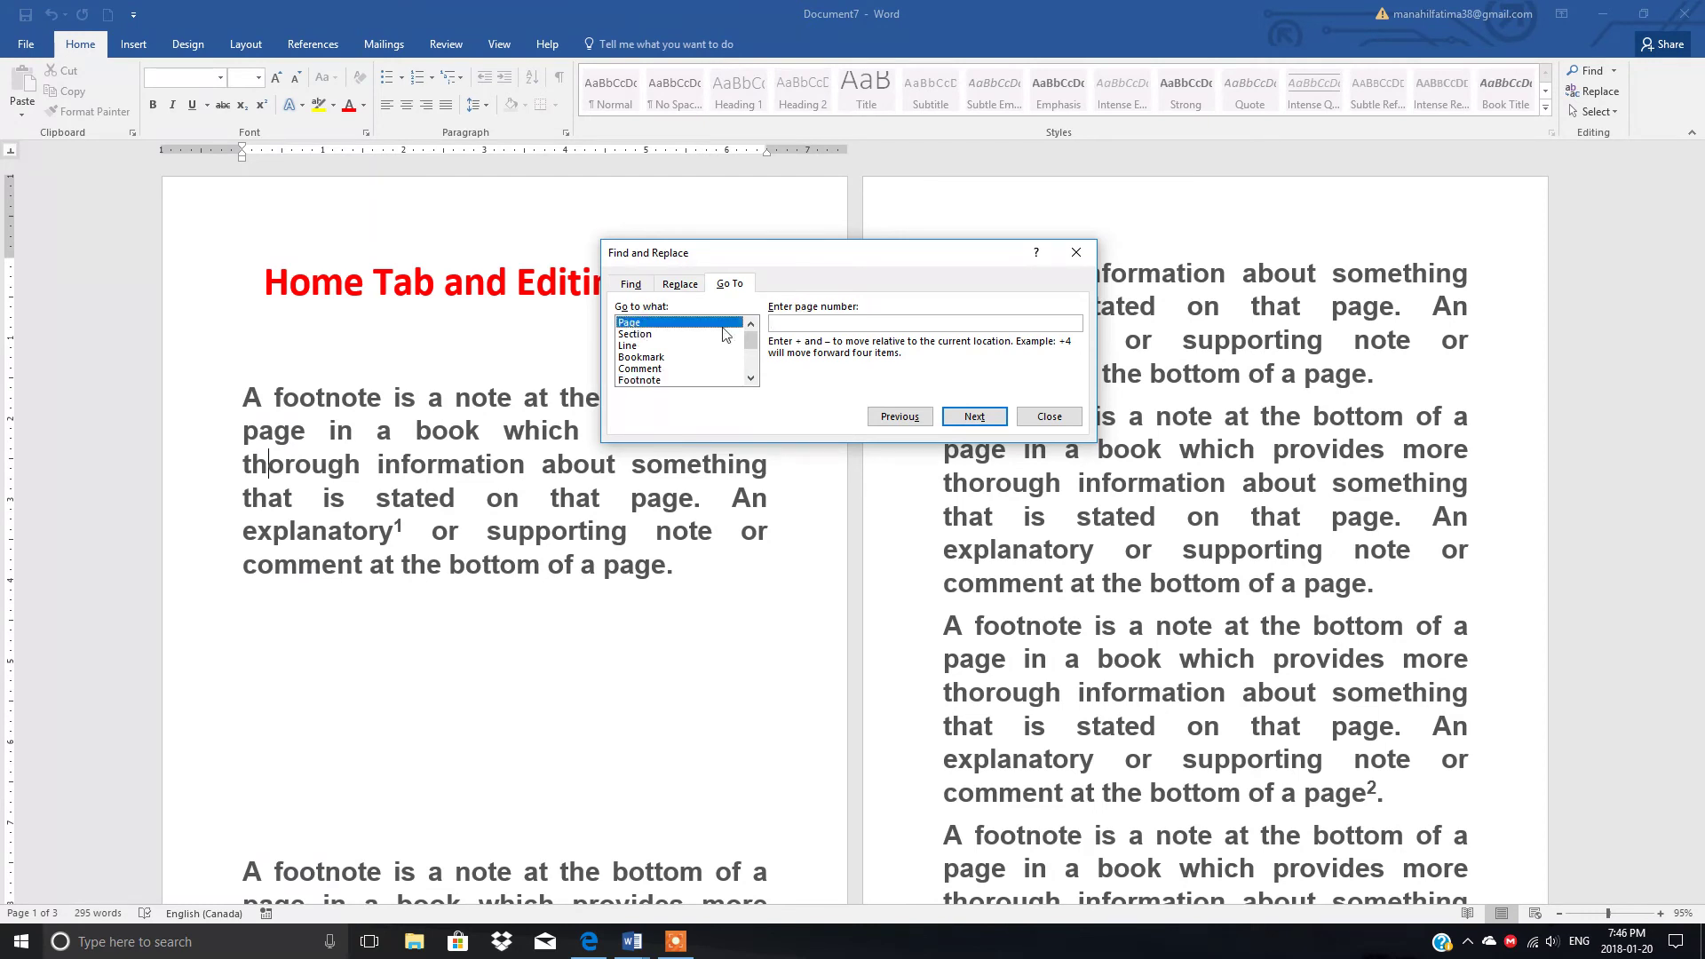
left_click(790, 322)
type("3")
left_click(973, 417)
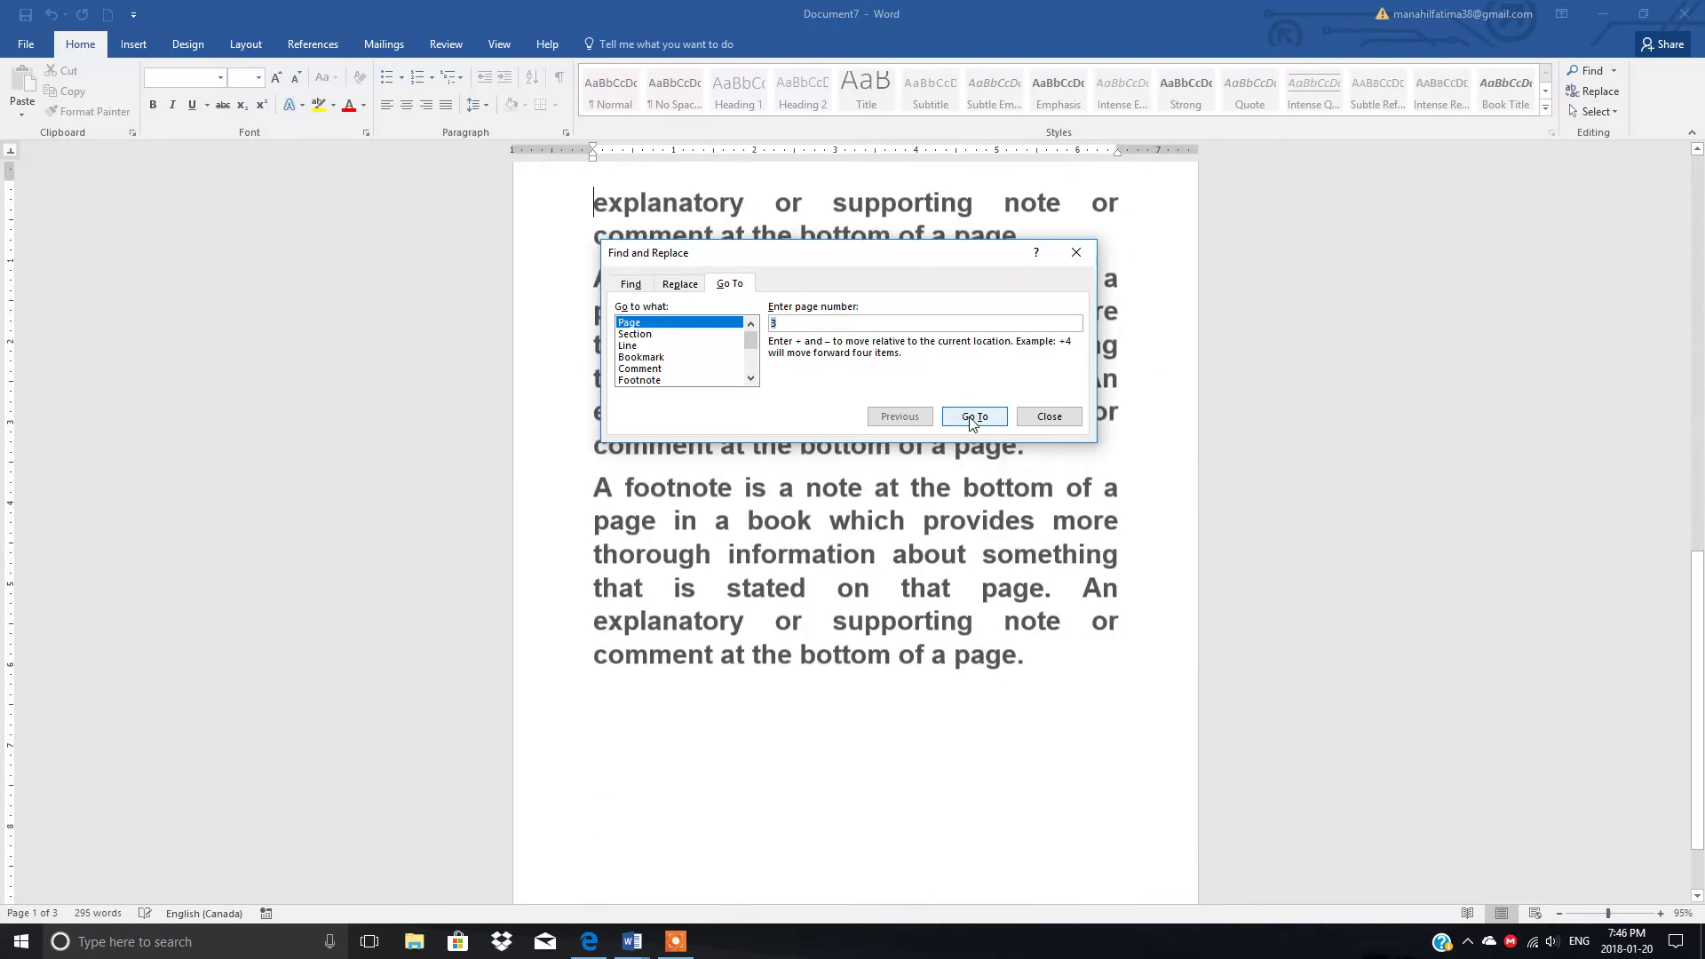
left_click(974, 417)
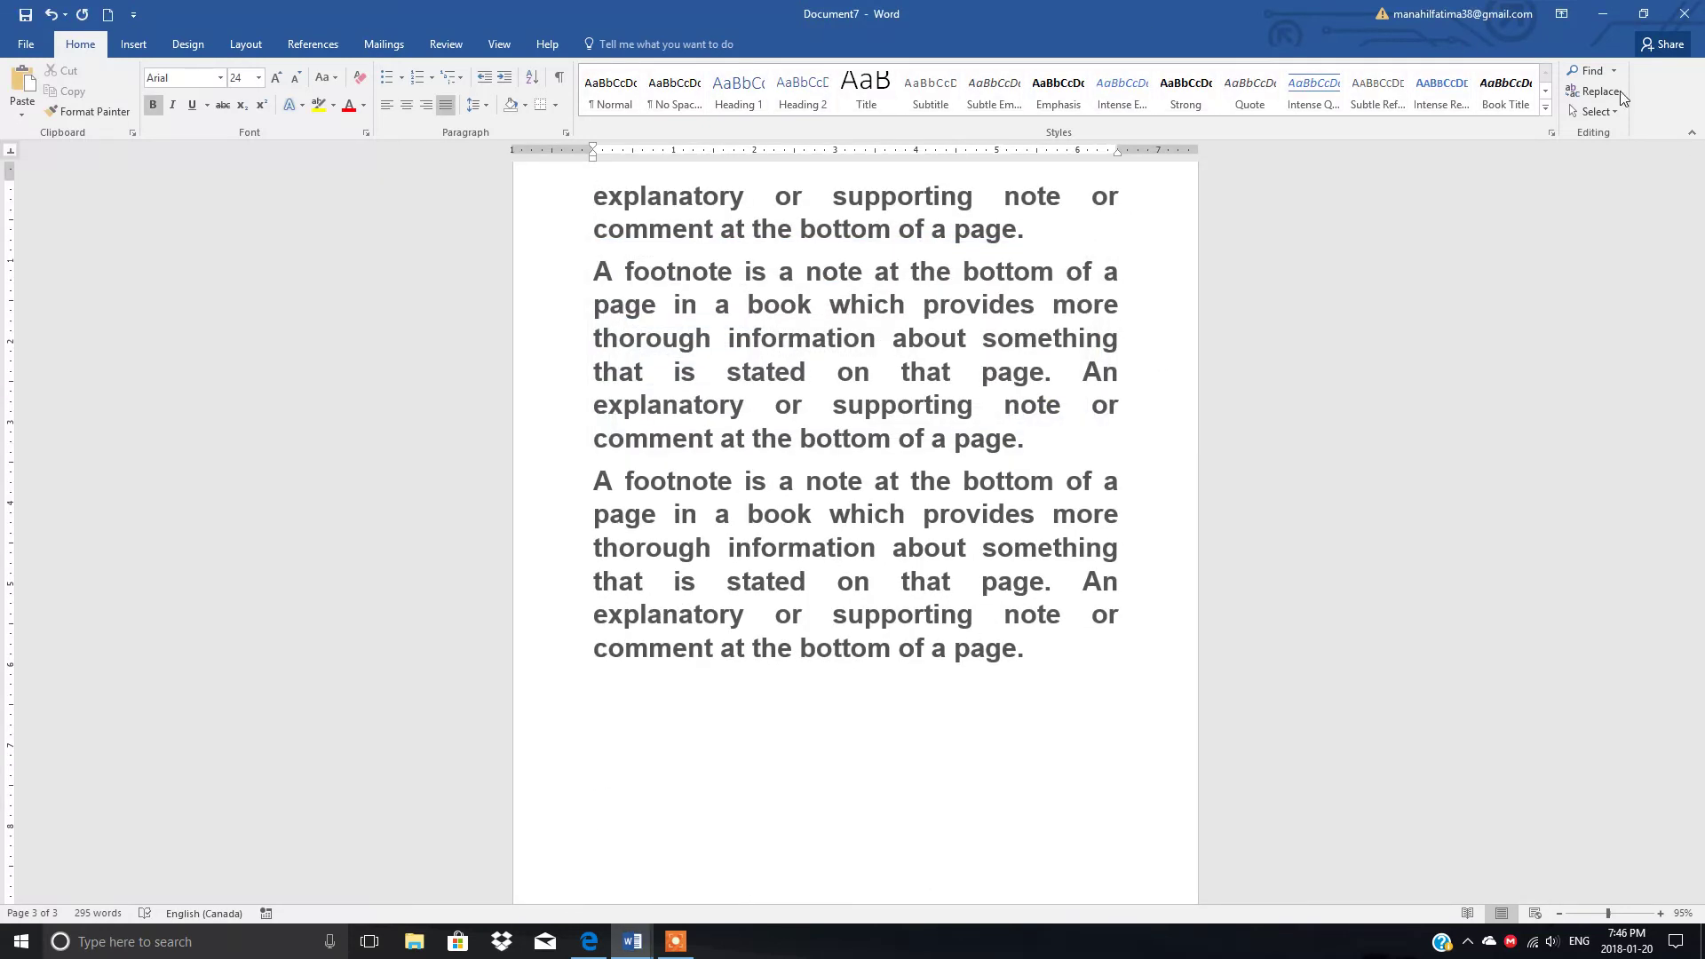
Step: Use Go To to jump to footnote 2 and view the note at its reference mark
left_click(1591, 91)
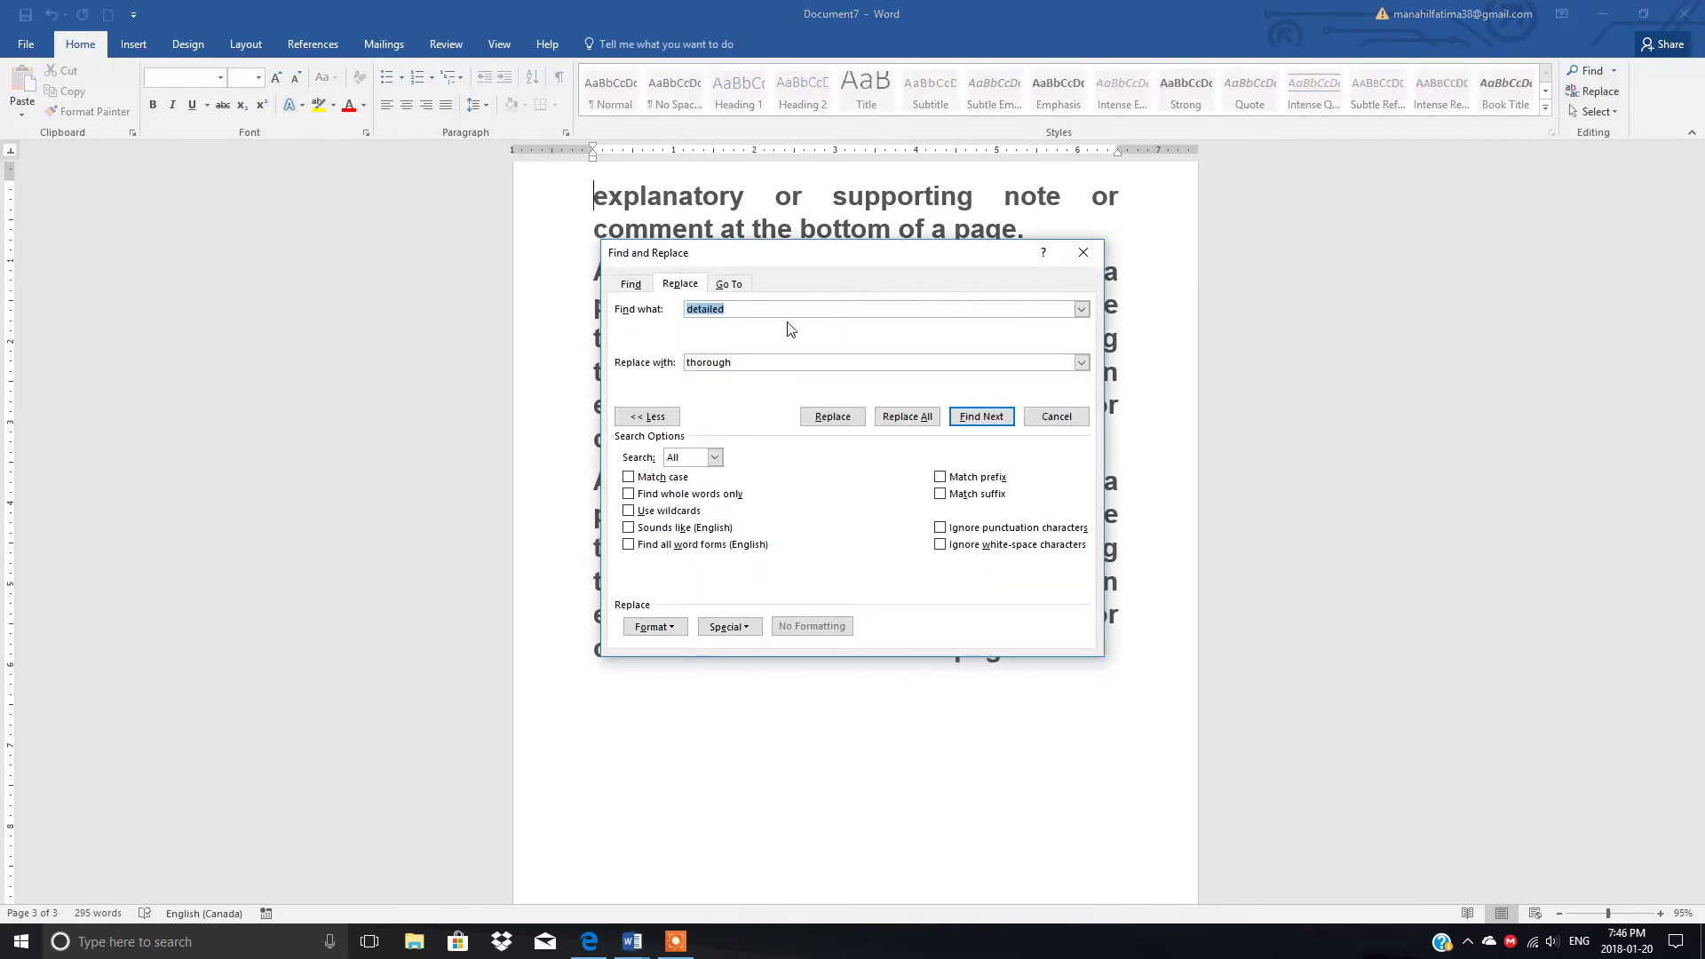
left_click(728, 284)
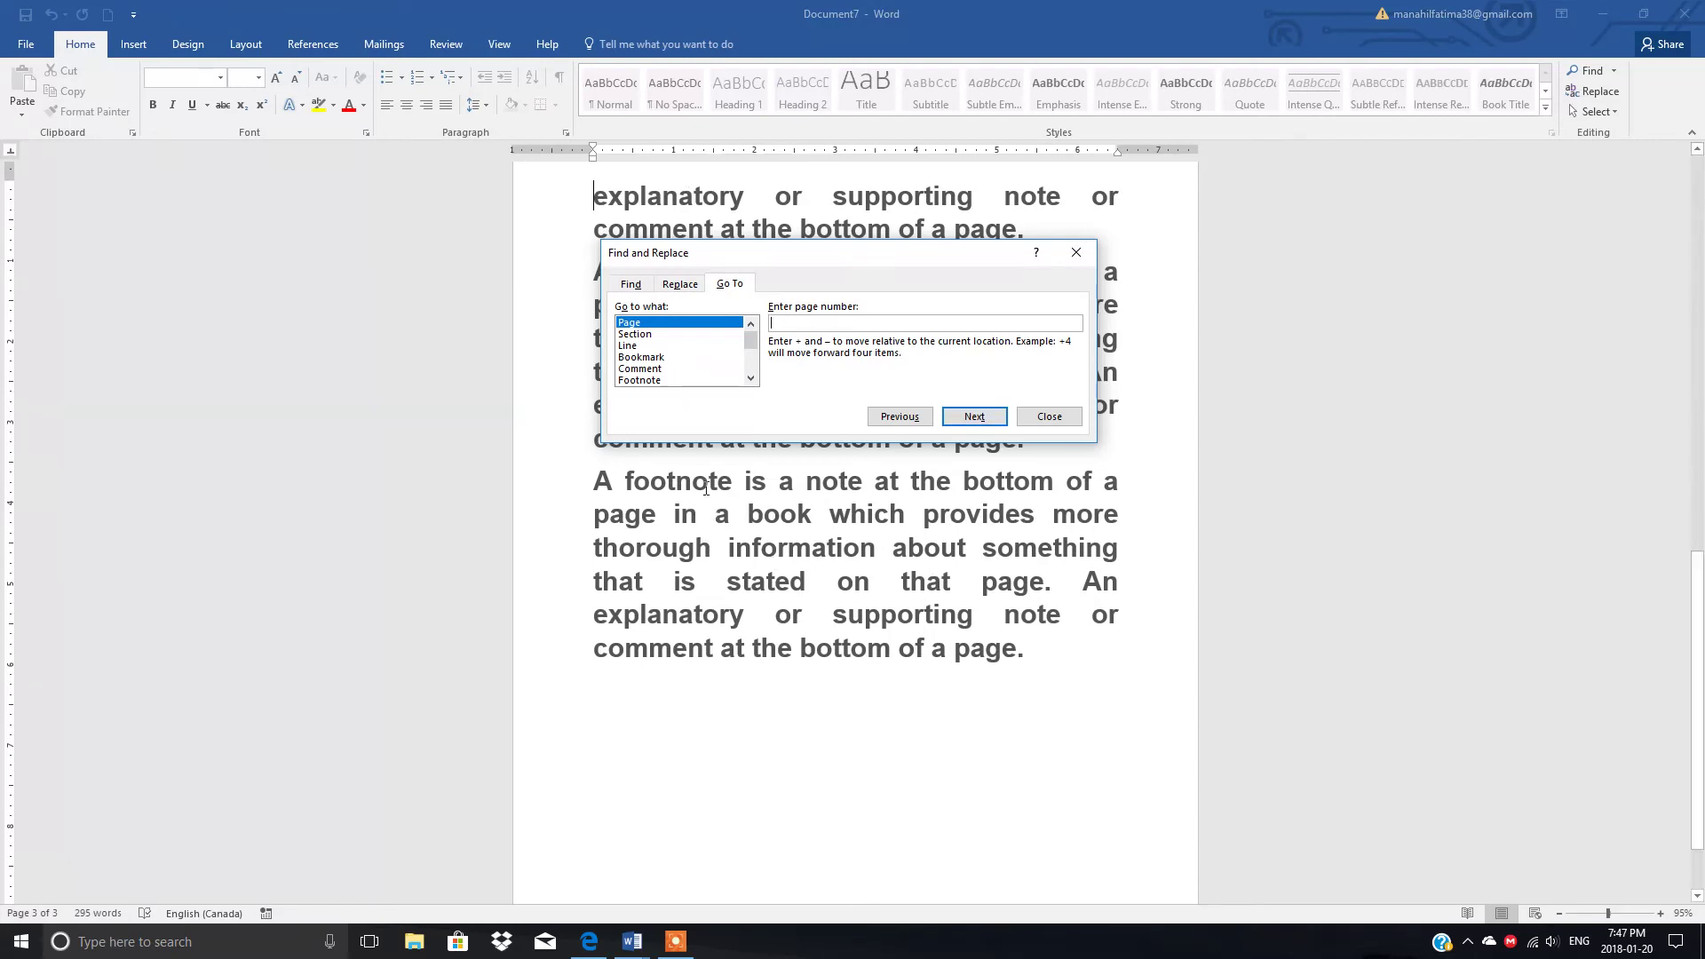
left_click(638, 382)
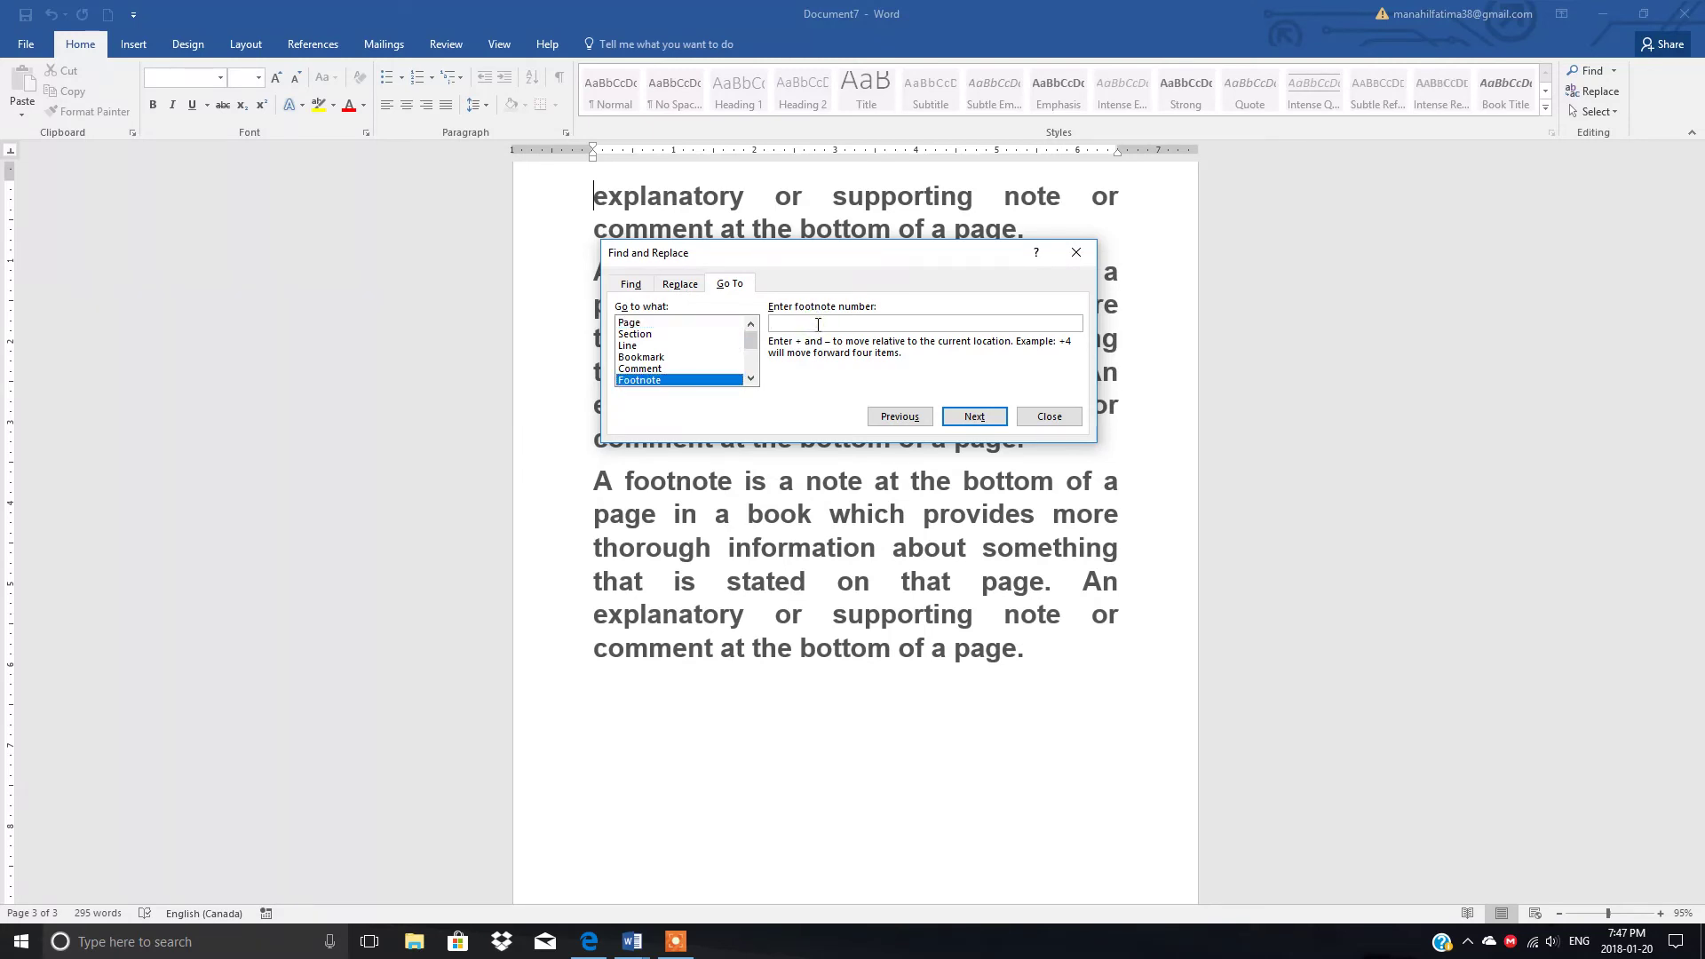
type("2")
left_click(993, 419)
left_click(1035, 417)
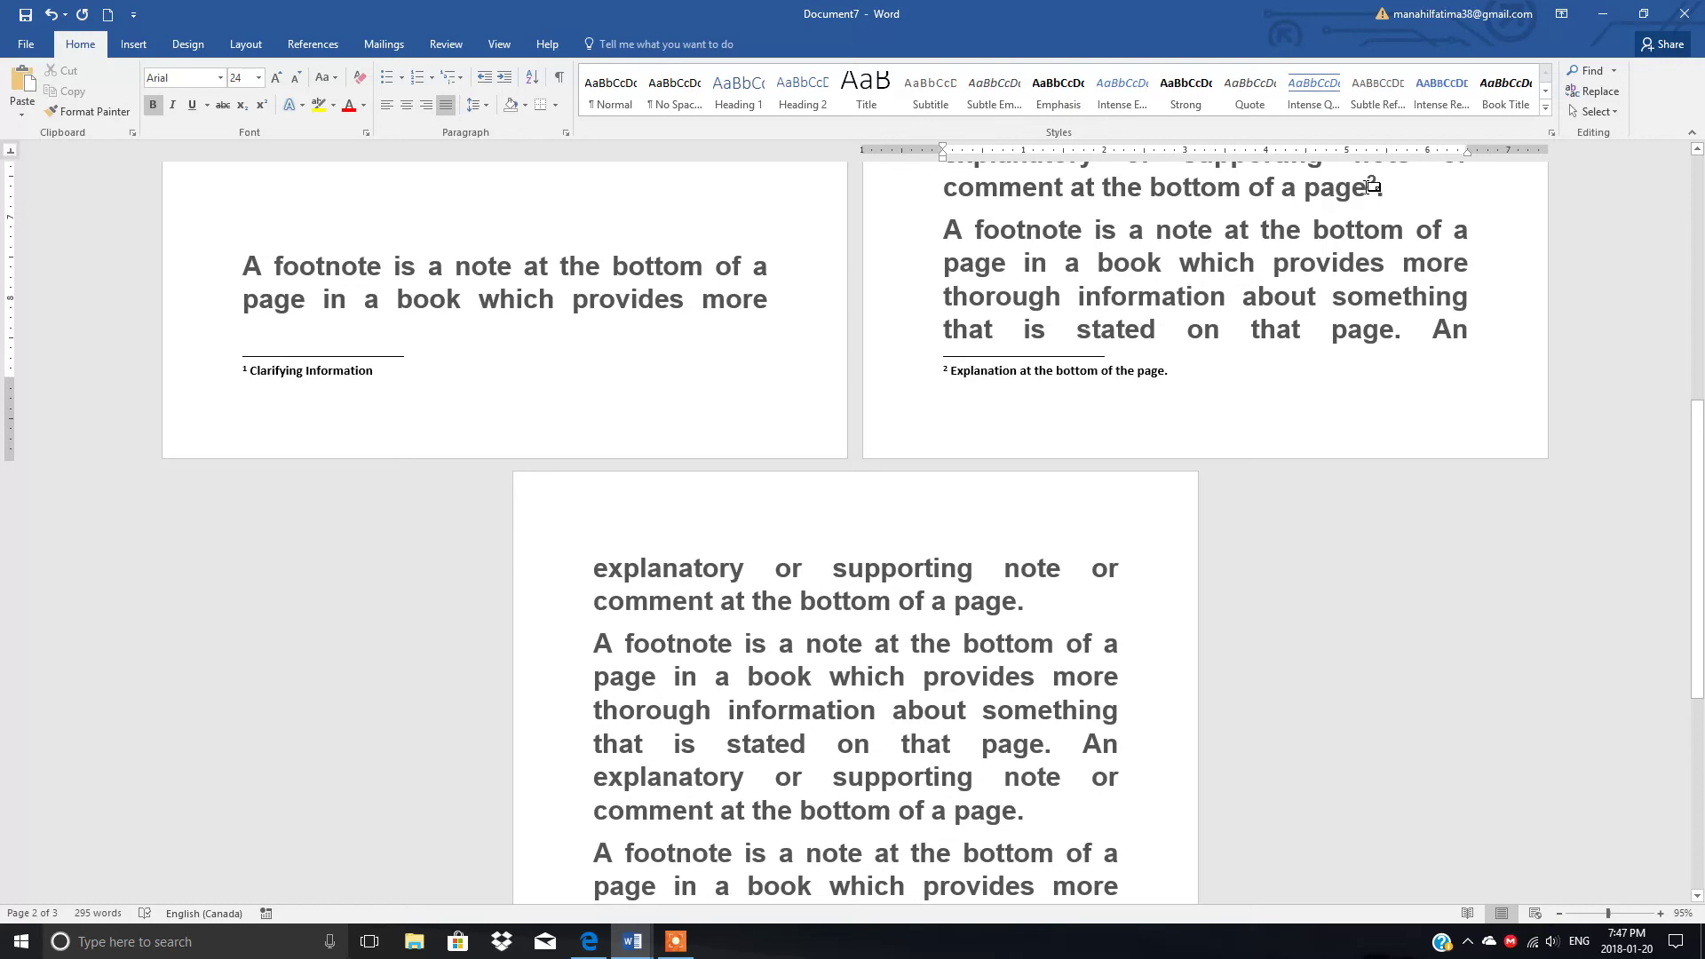
mouse_move(1371, 185)
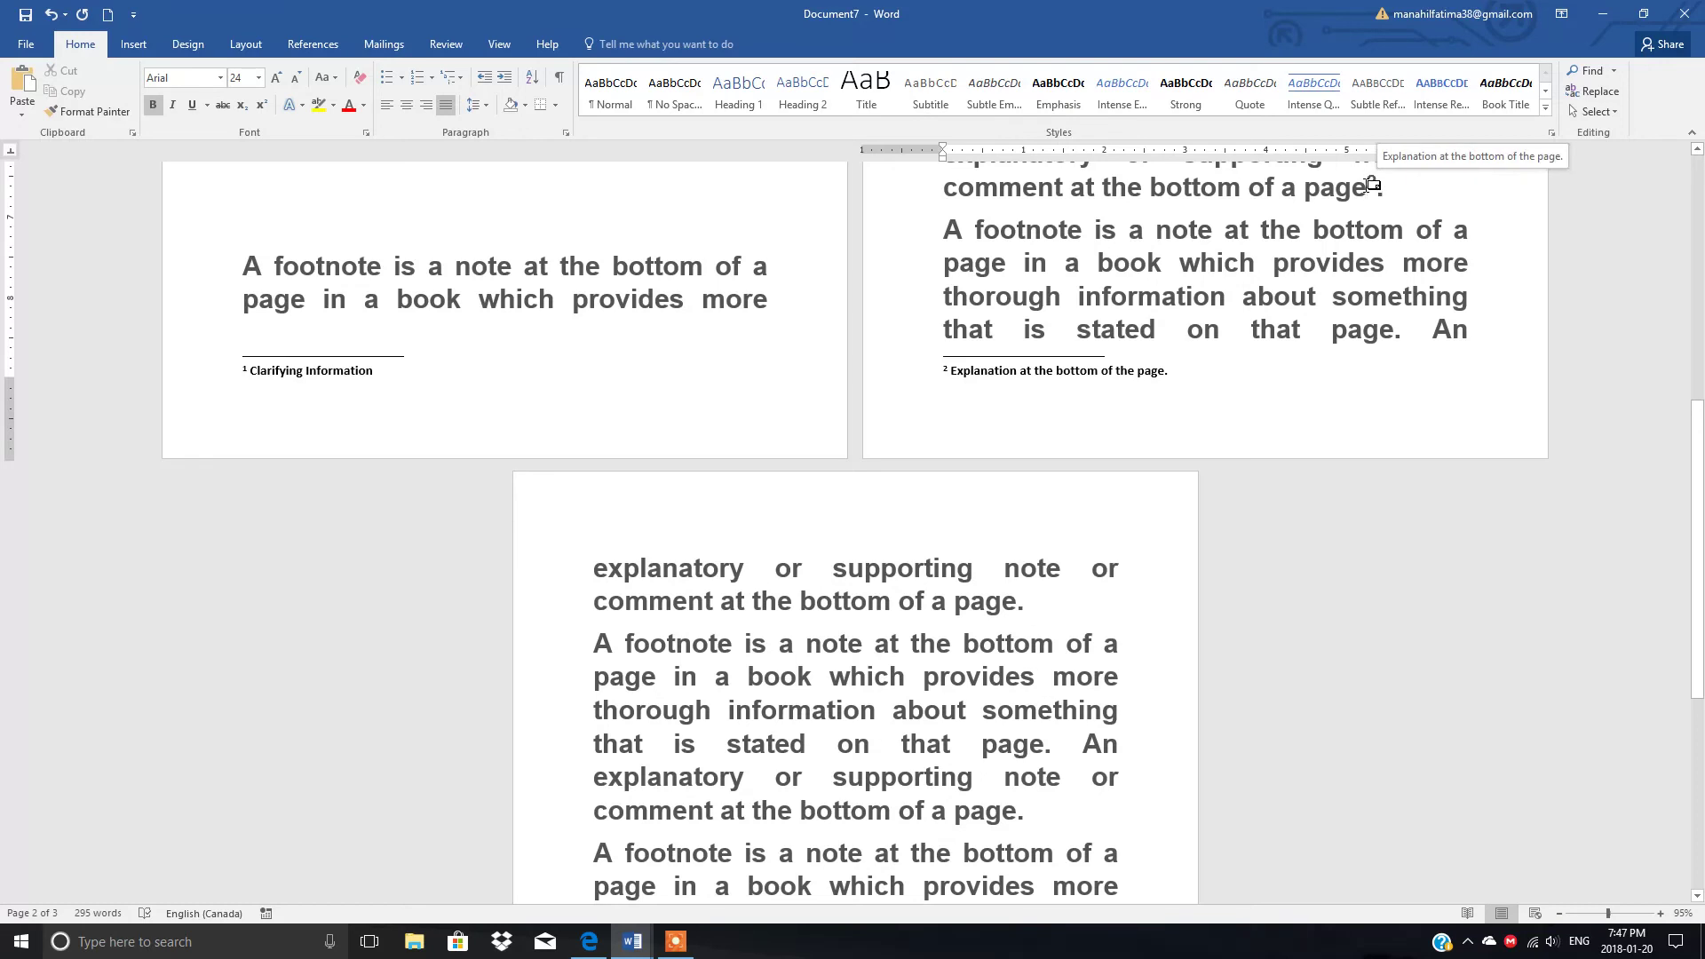
Step: Use Go To to jump to footnote 1 and view the note at its reference mark in the first paragraph
left_click(1594, 92)
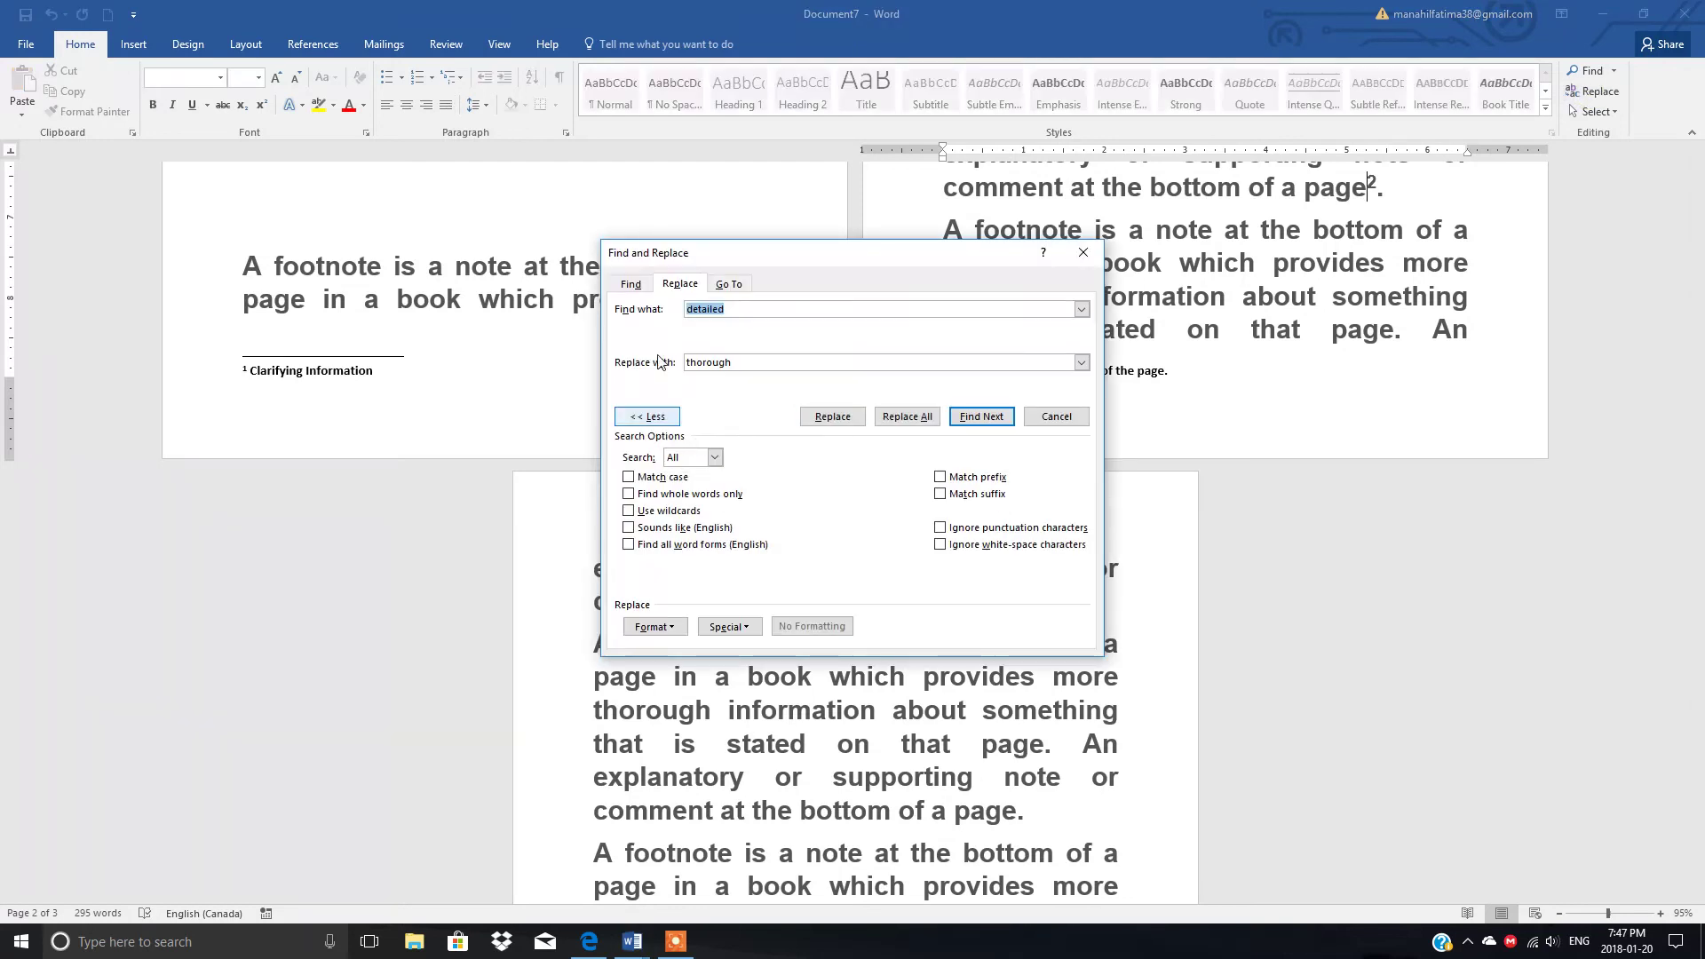
left_click(728, 283)
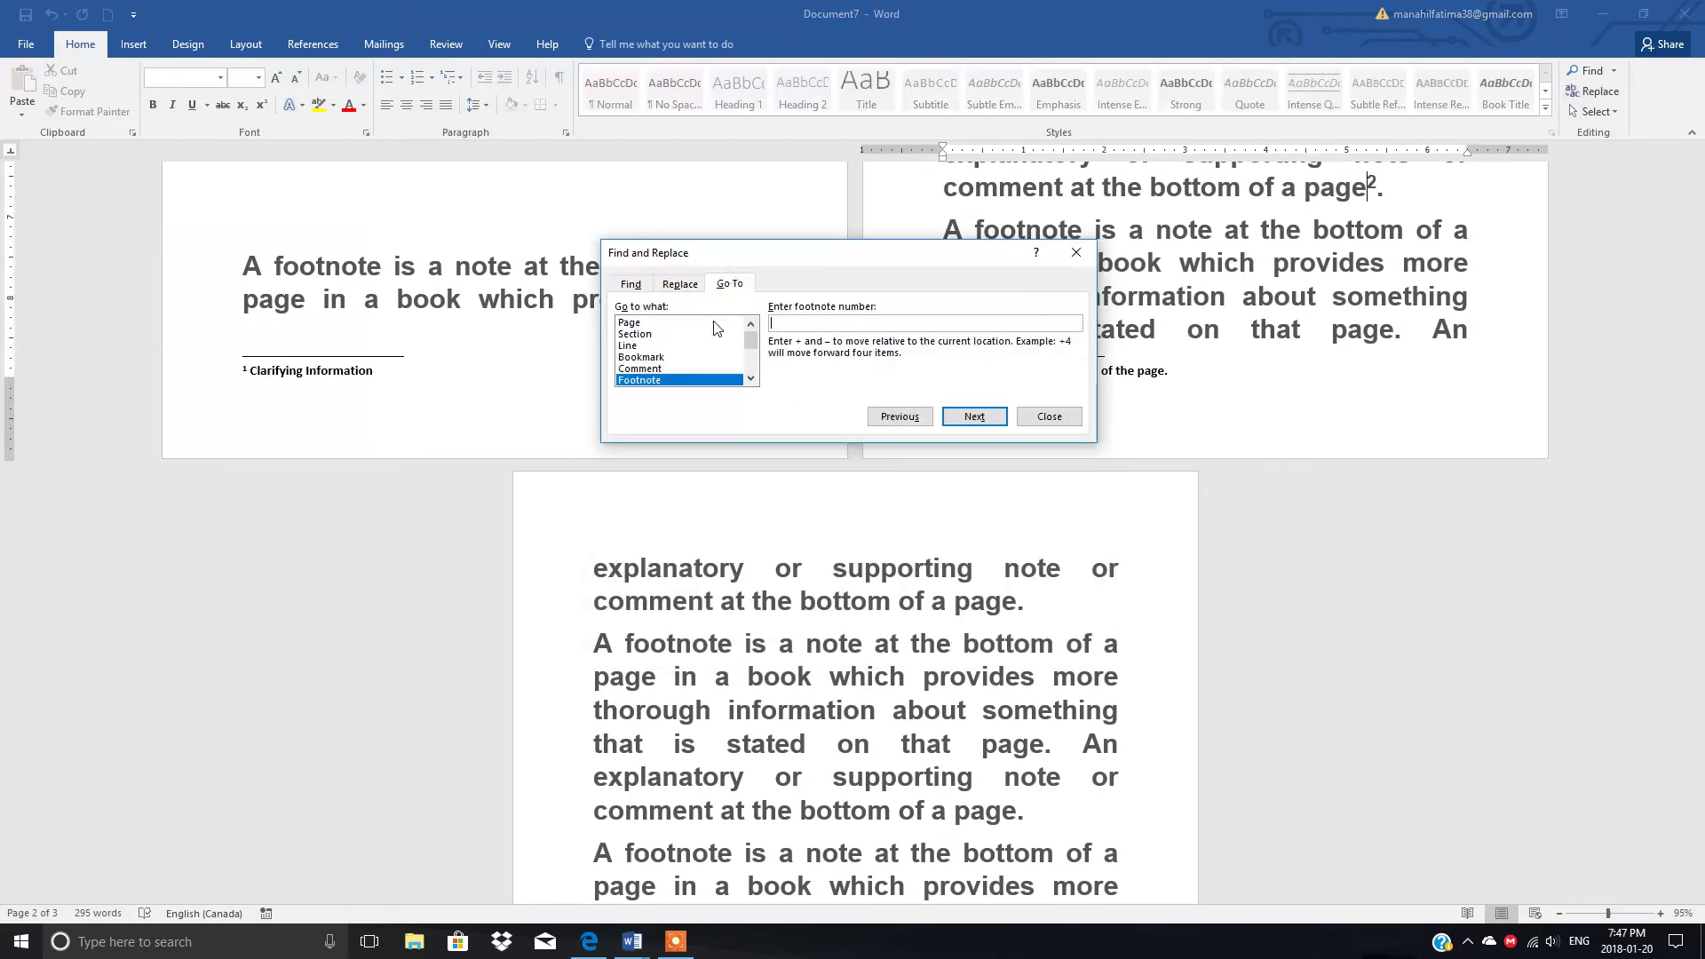
left_click(666, 380)
left_click(786, 323)
type("1")
left_click(970, 417)
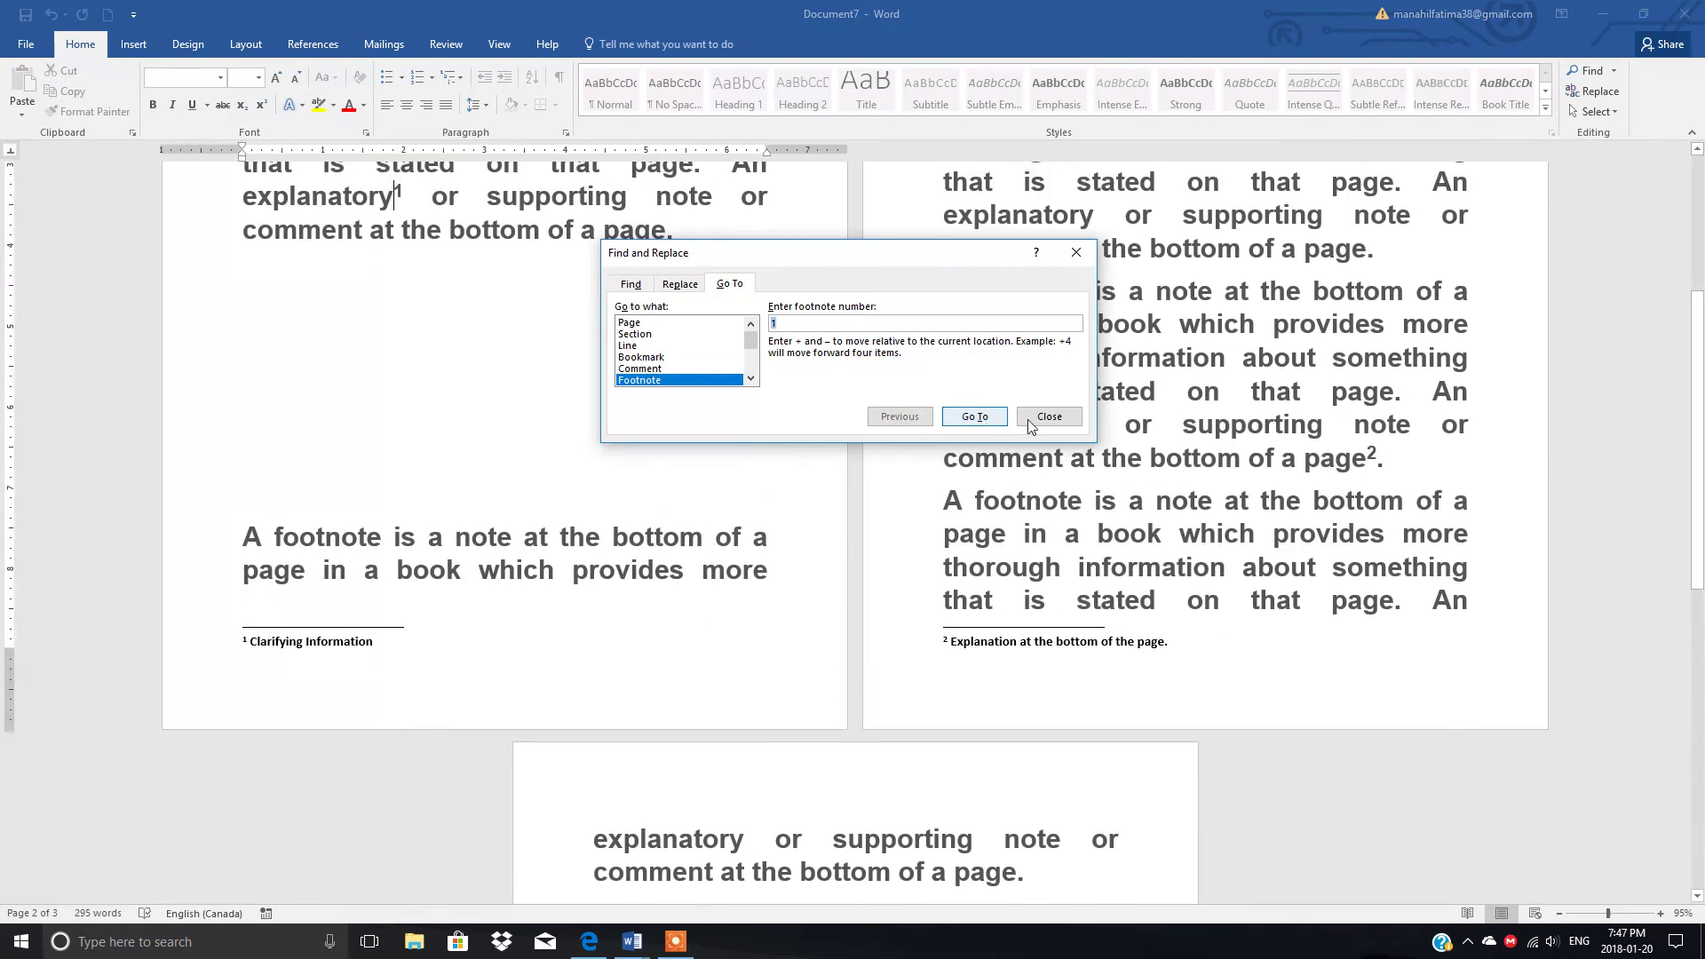
left_click(1046, 417)
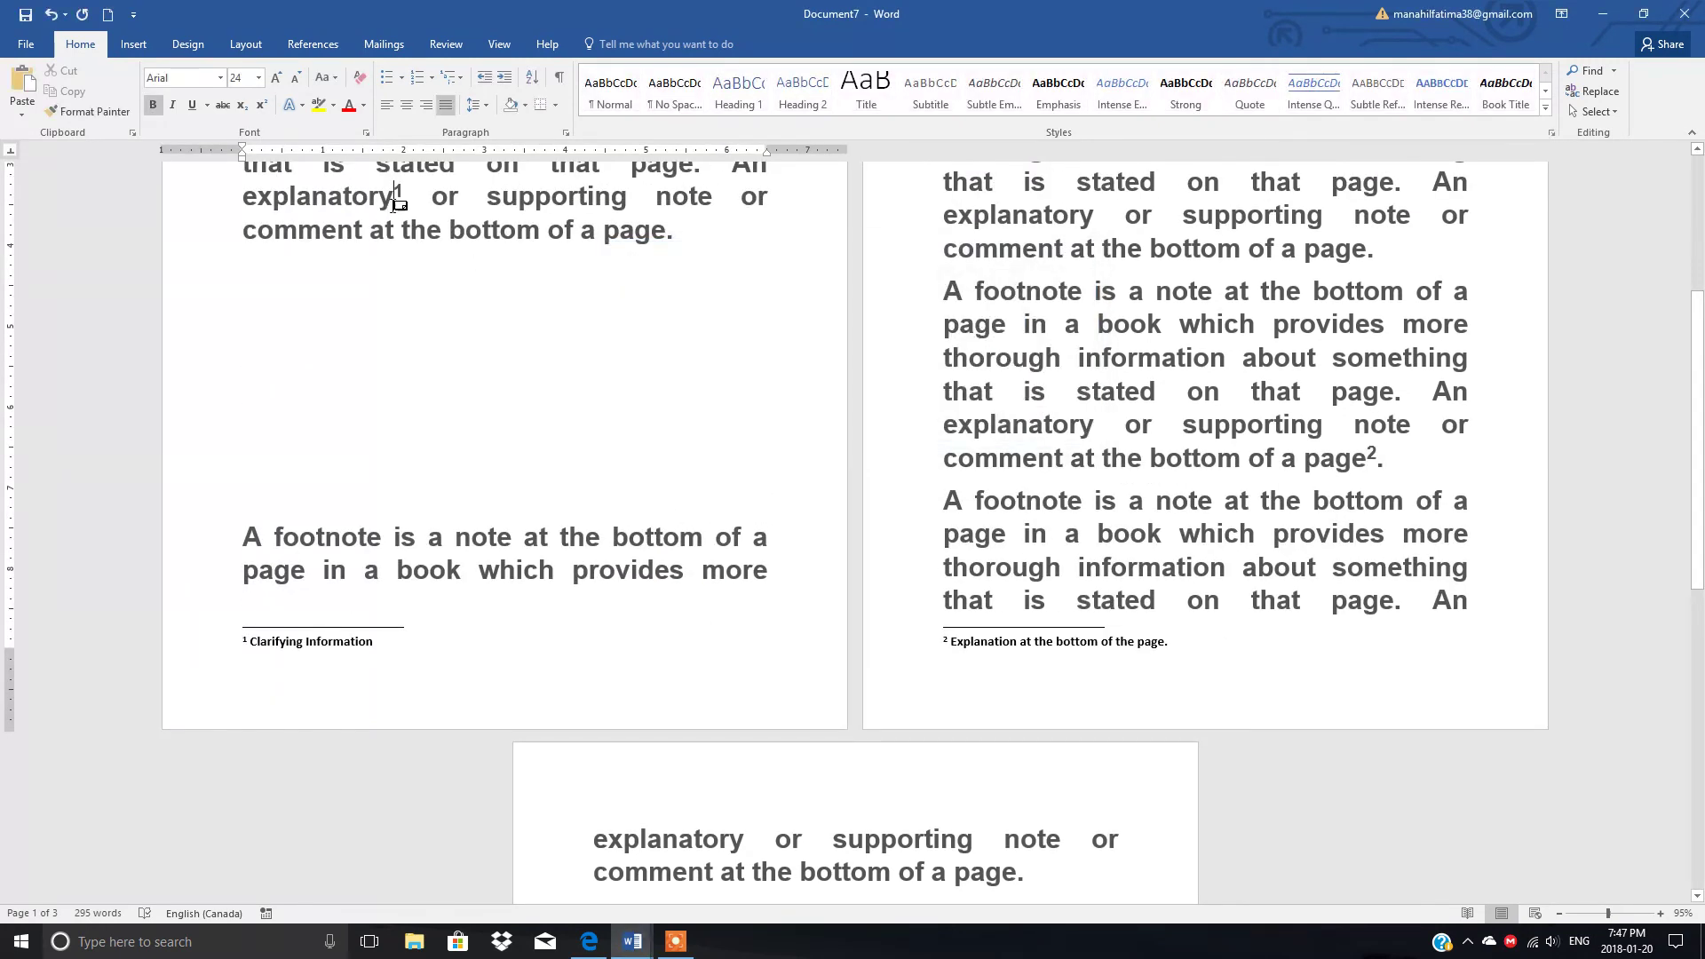
mouse_move(395, 204)
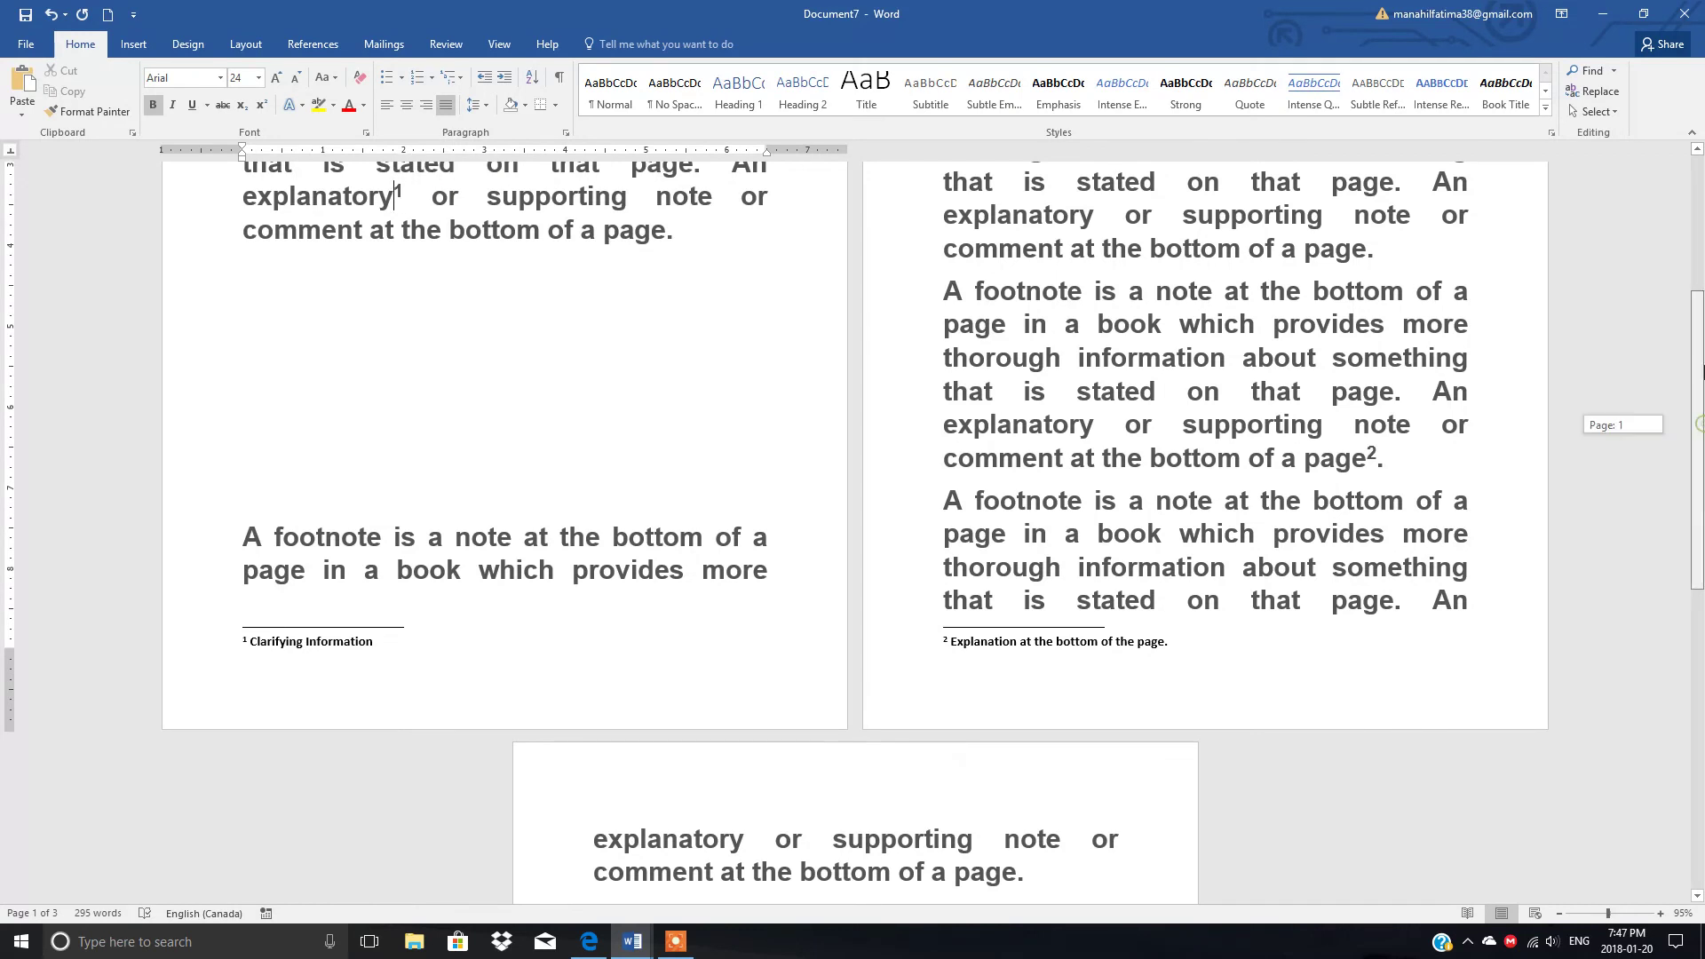
scroll(1590, 425, "up", 4)
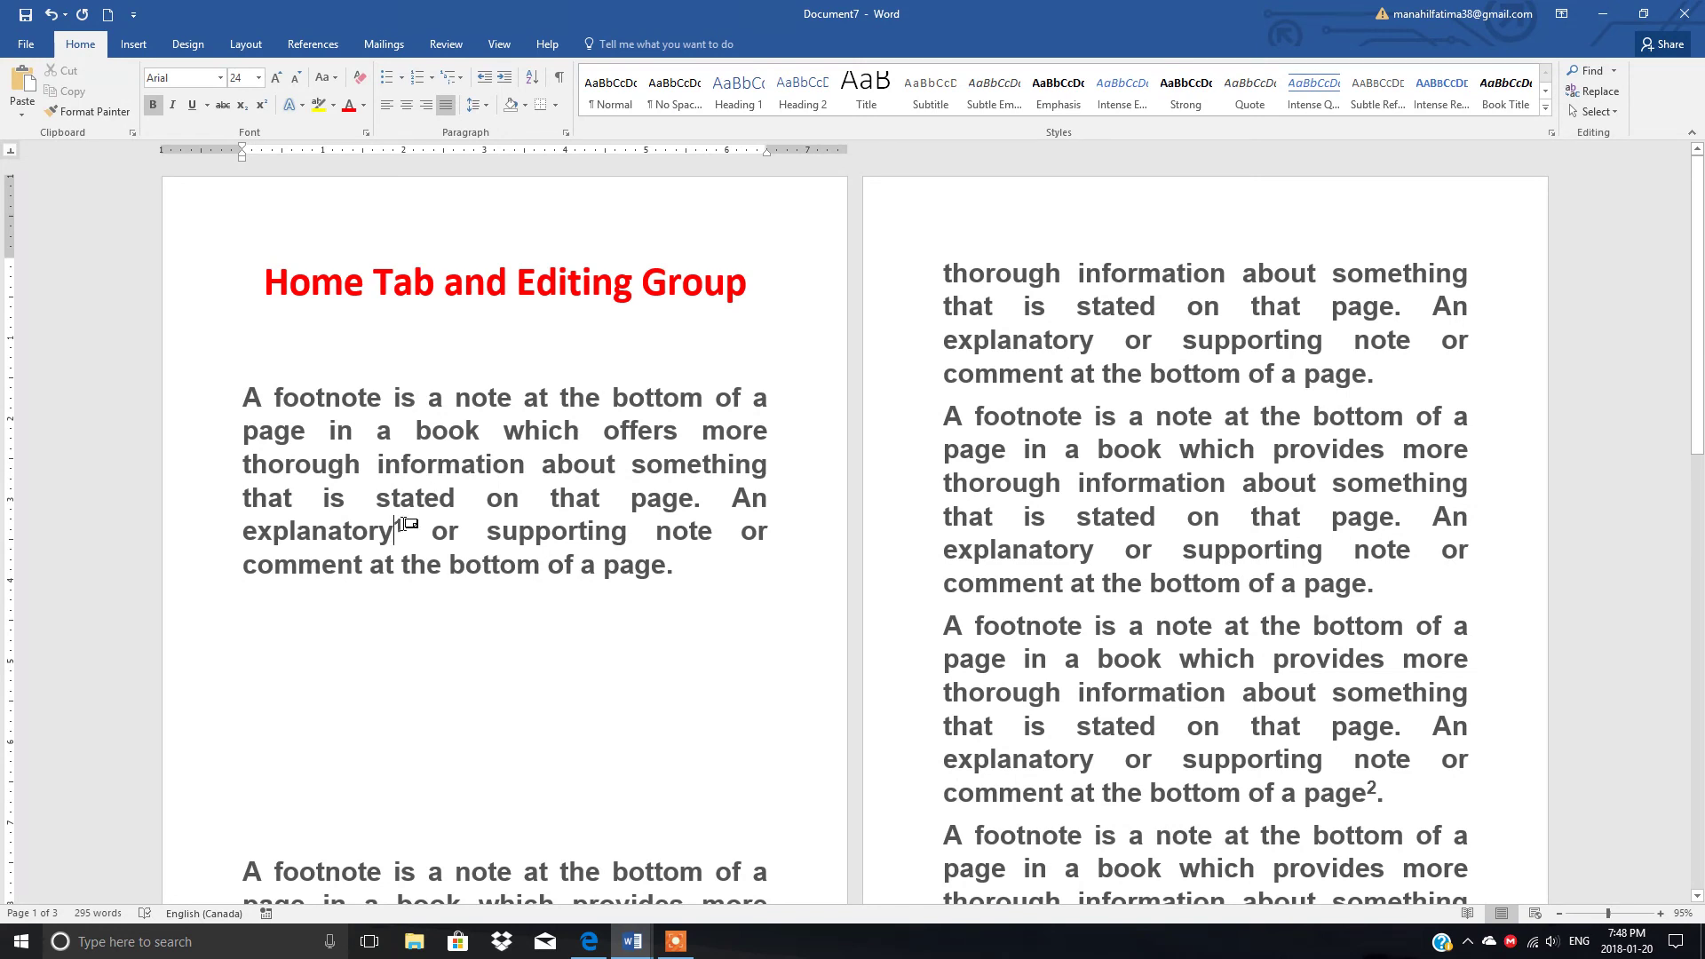
mouse_move(405, 524)
Step: Look up synonyms for the words "footnote" and "offers" in the first paragraph without replacing them
left_click(314, 399)
right_click(309, 400)
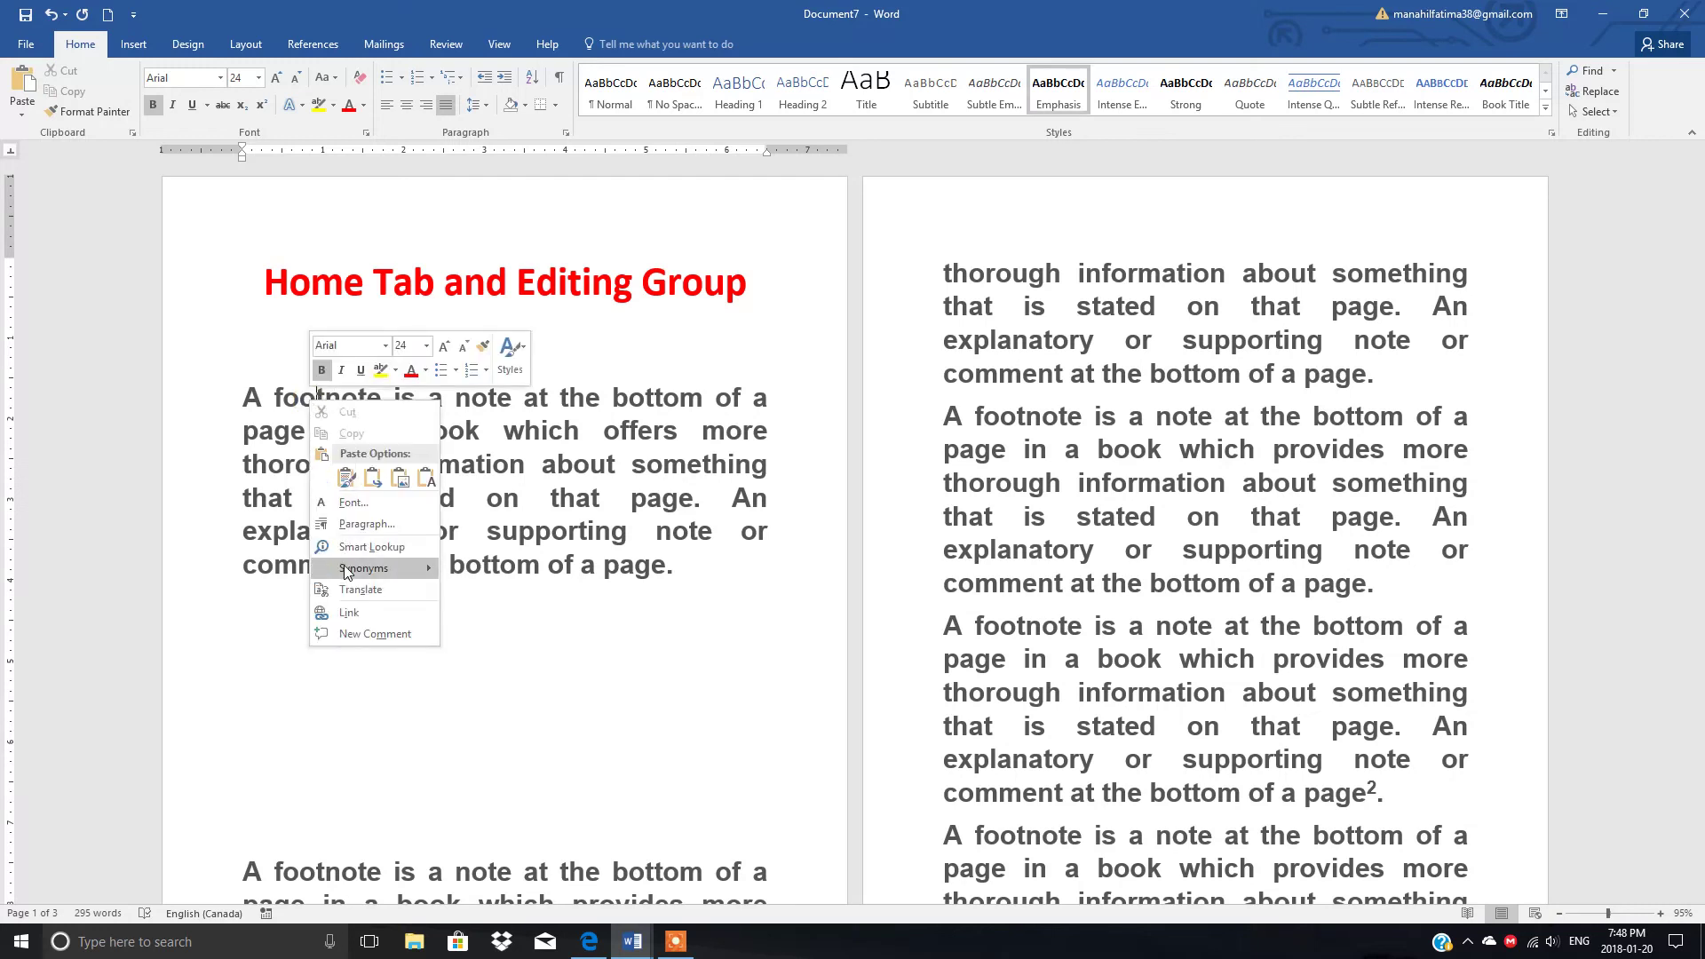
mouse_move(346, 571)
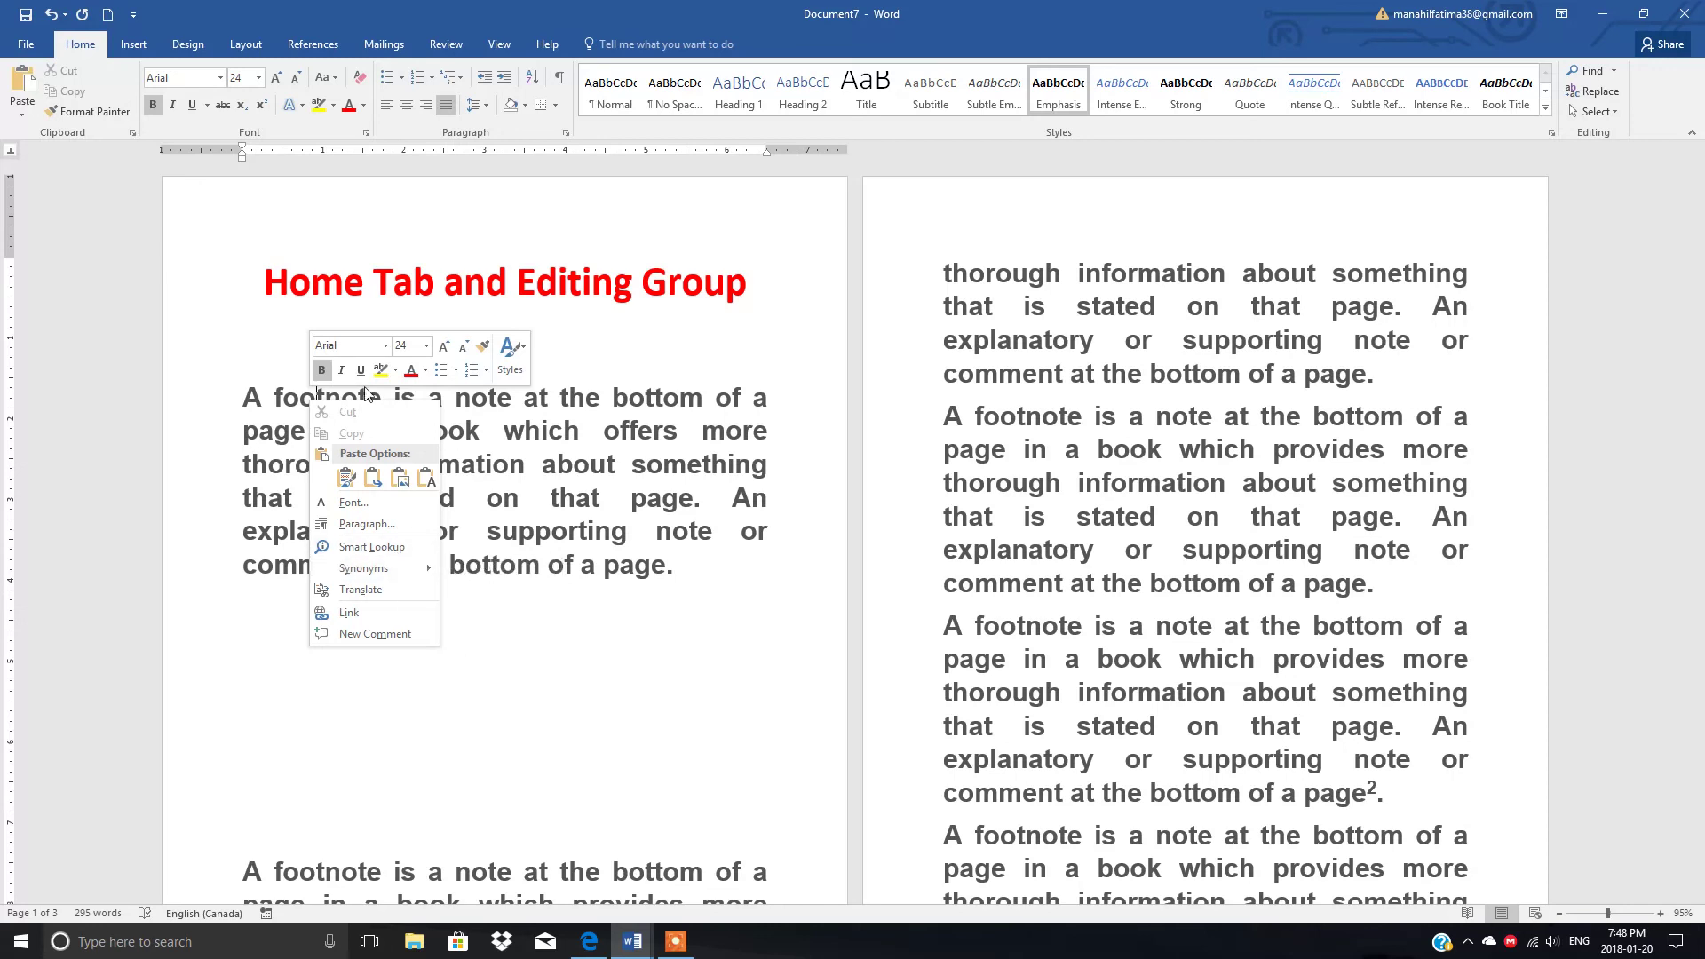
key("Escape")
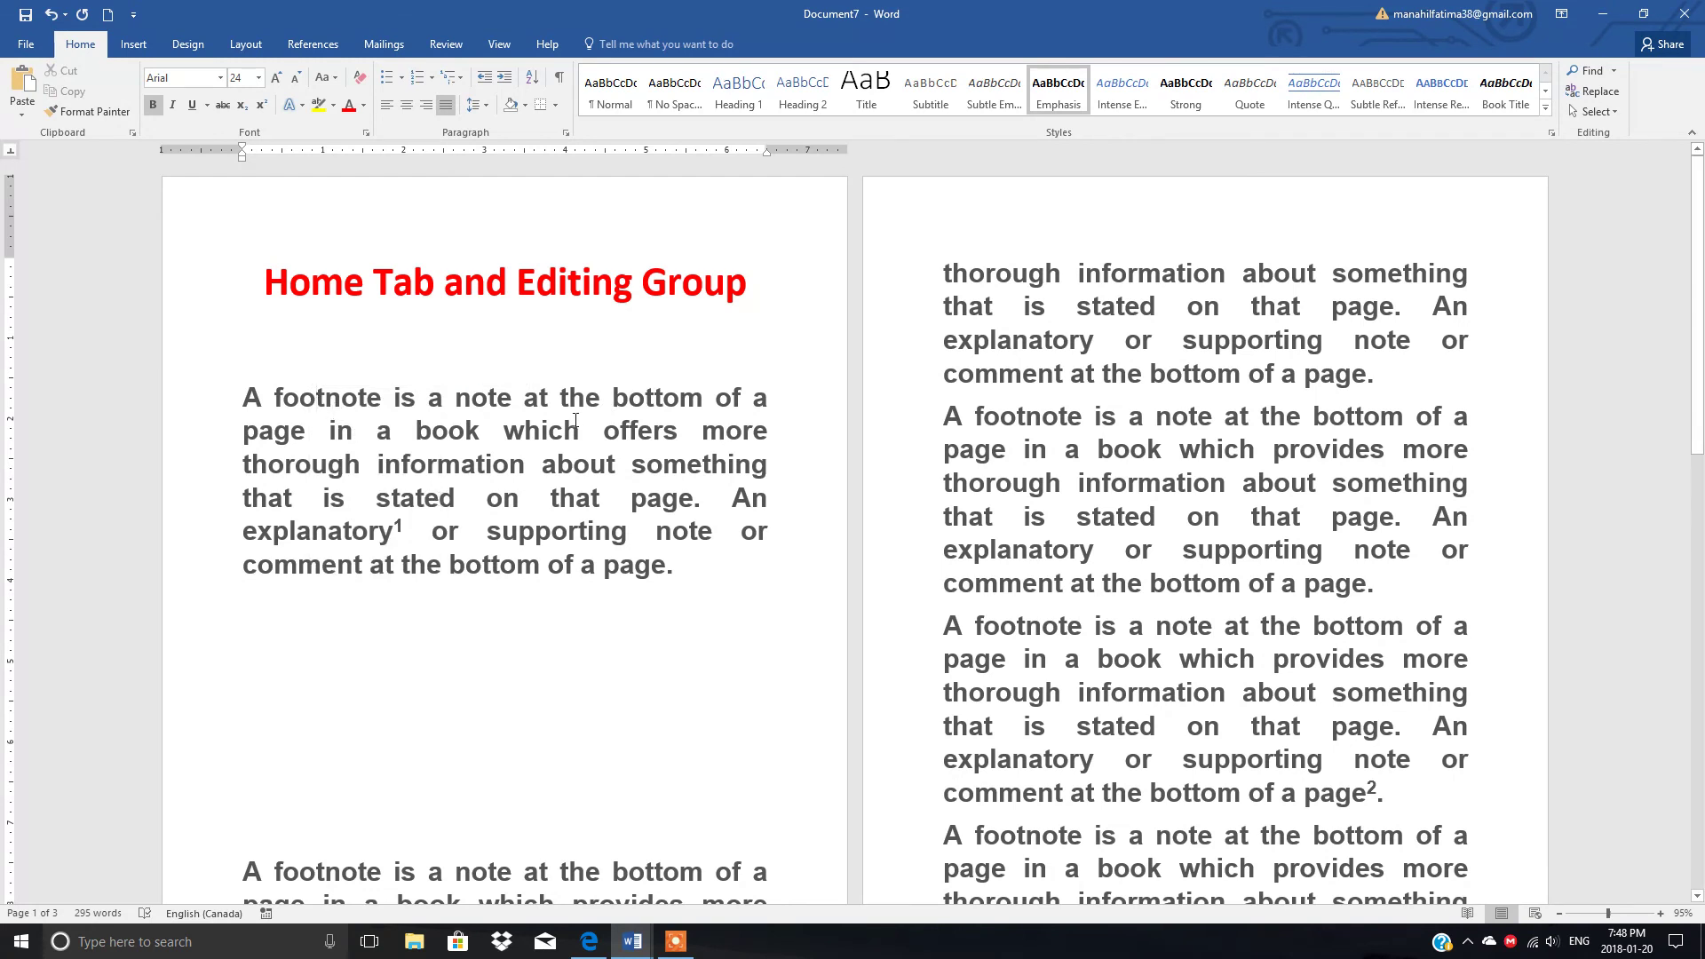
left_click(637, 430)
right_click(629, 431)
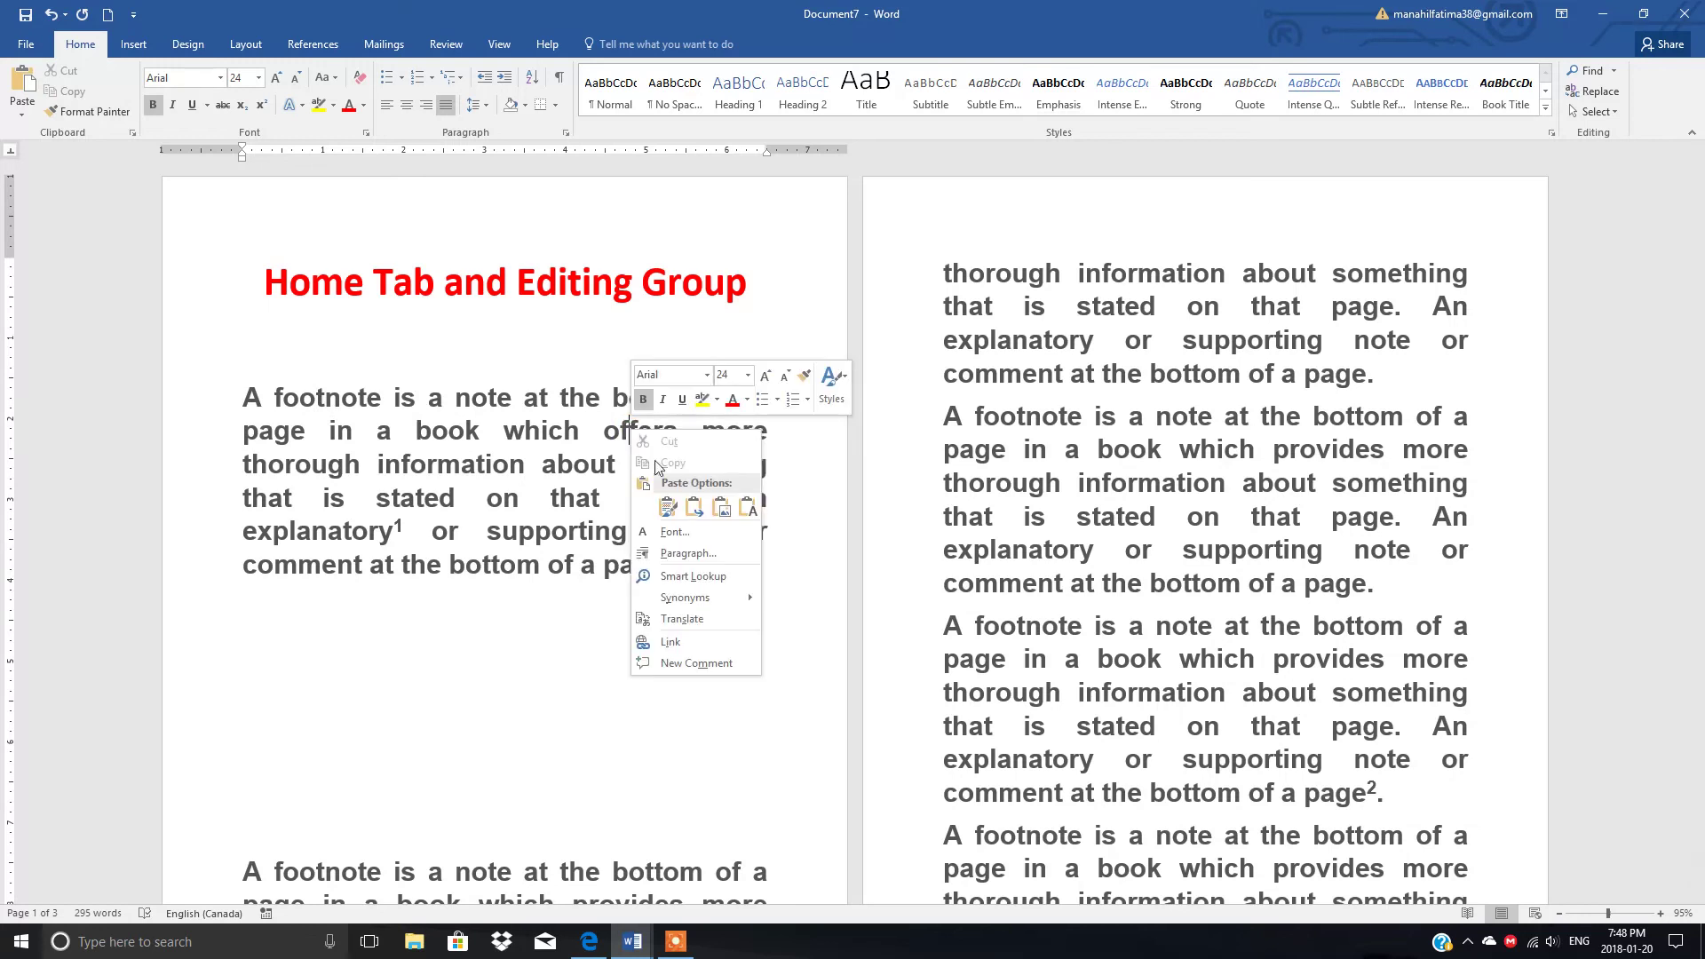
mouse_move(698, 603)
left_click(734, 735)
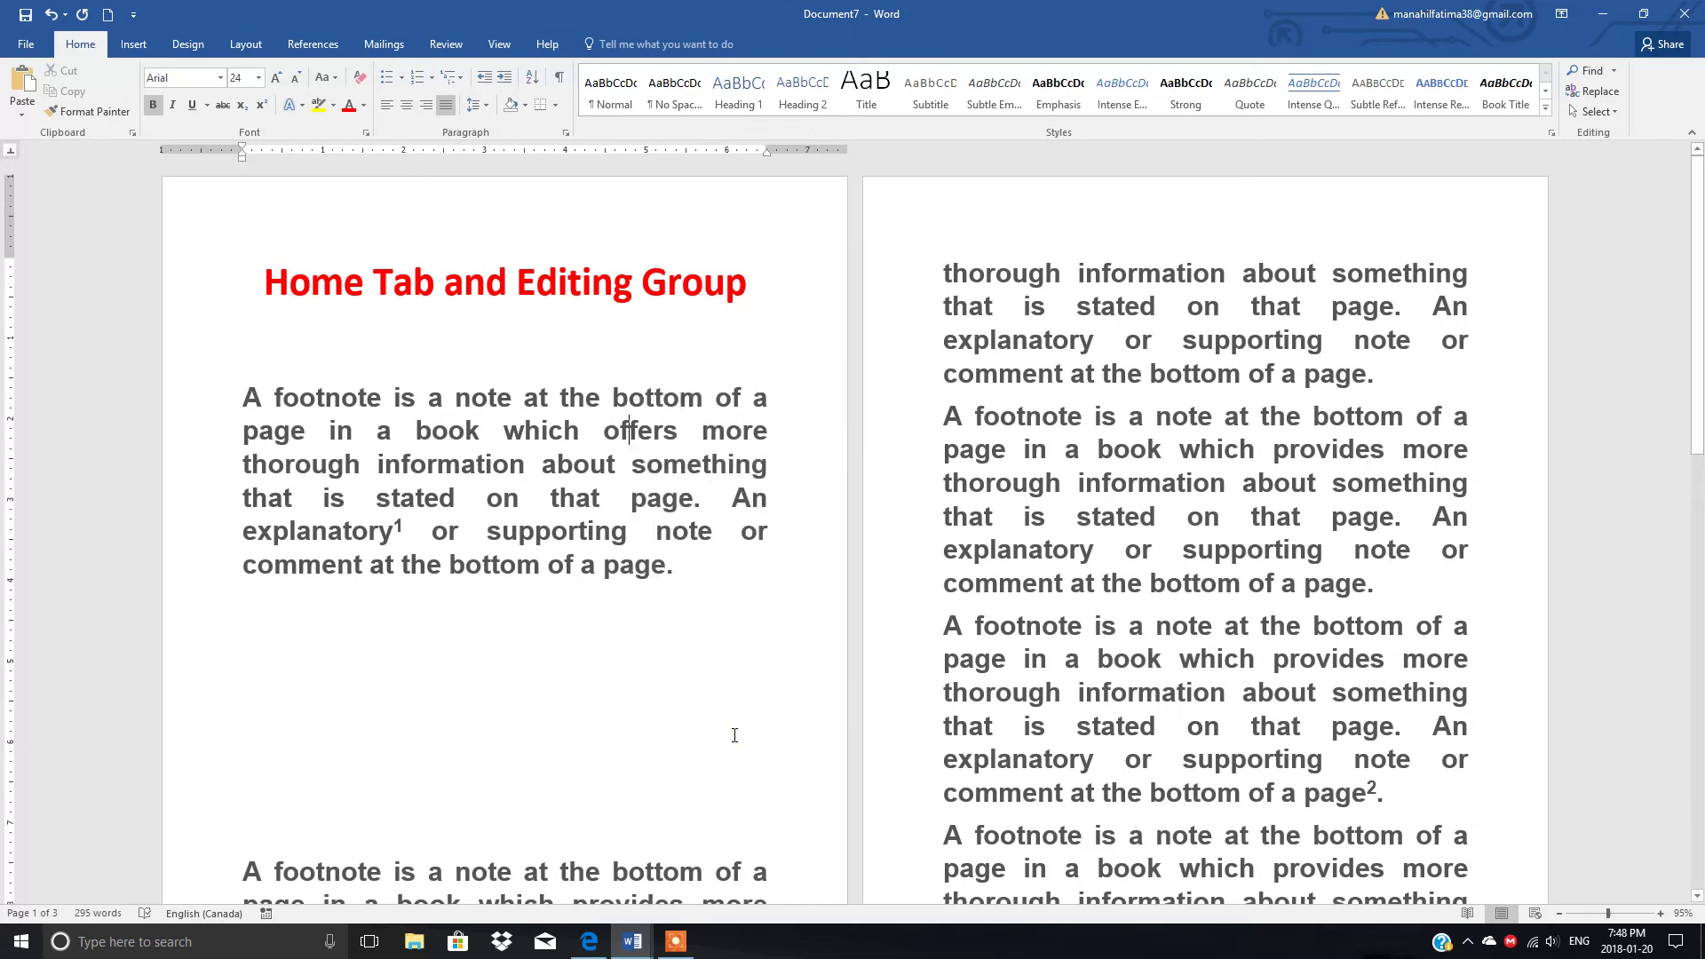
Step: Replace the word "thorough" in the first paragraph with its synonym "detailed"
right_click(295, 463)
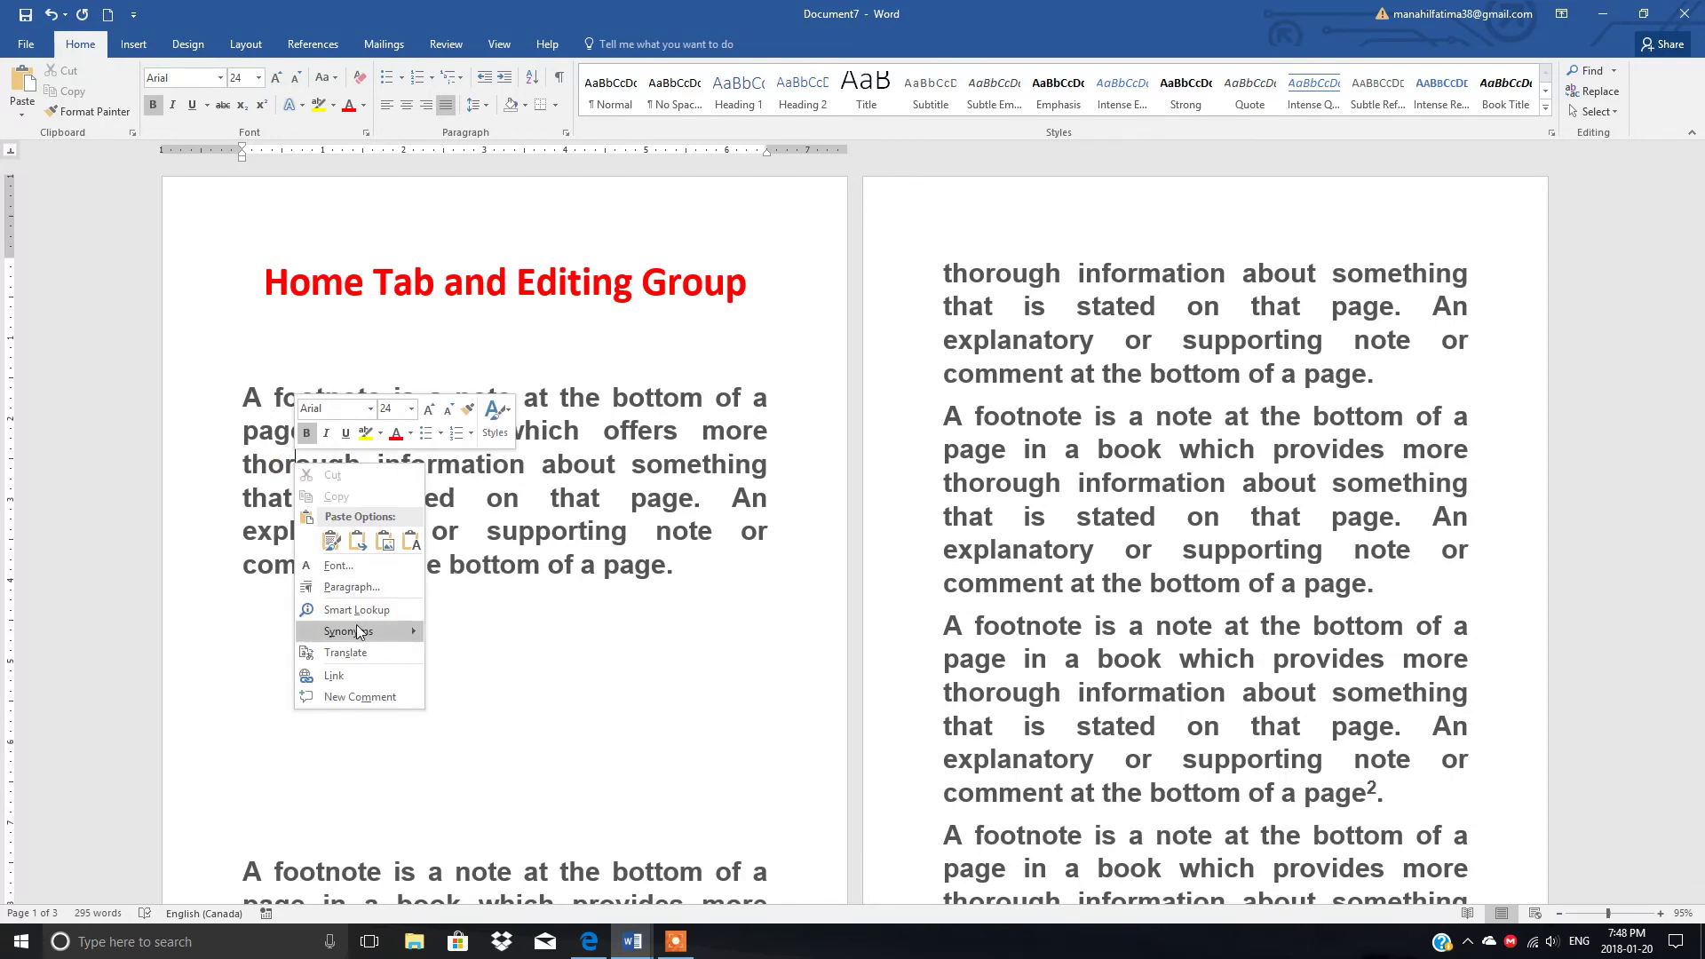
mouse_move(362, 634)
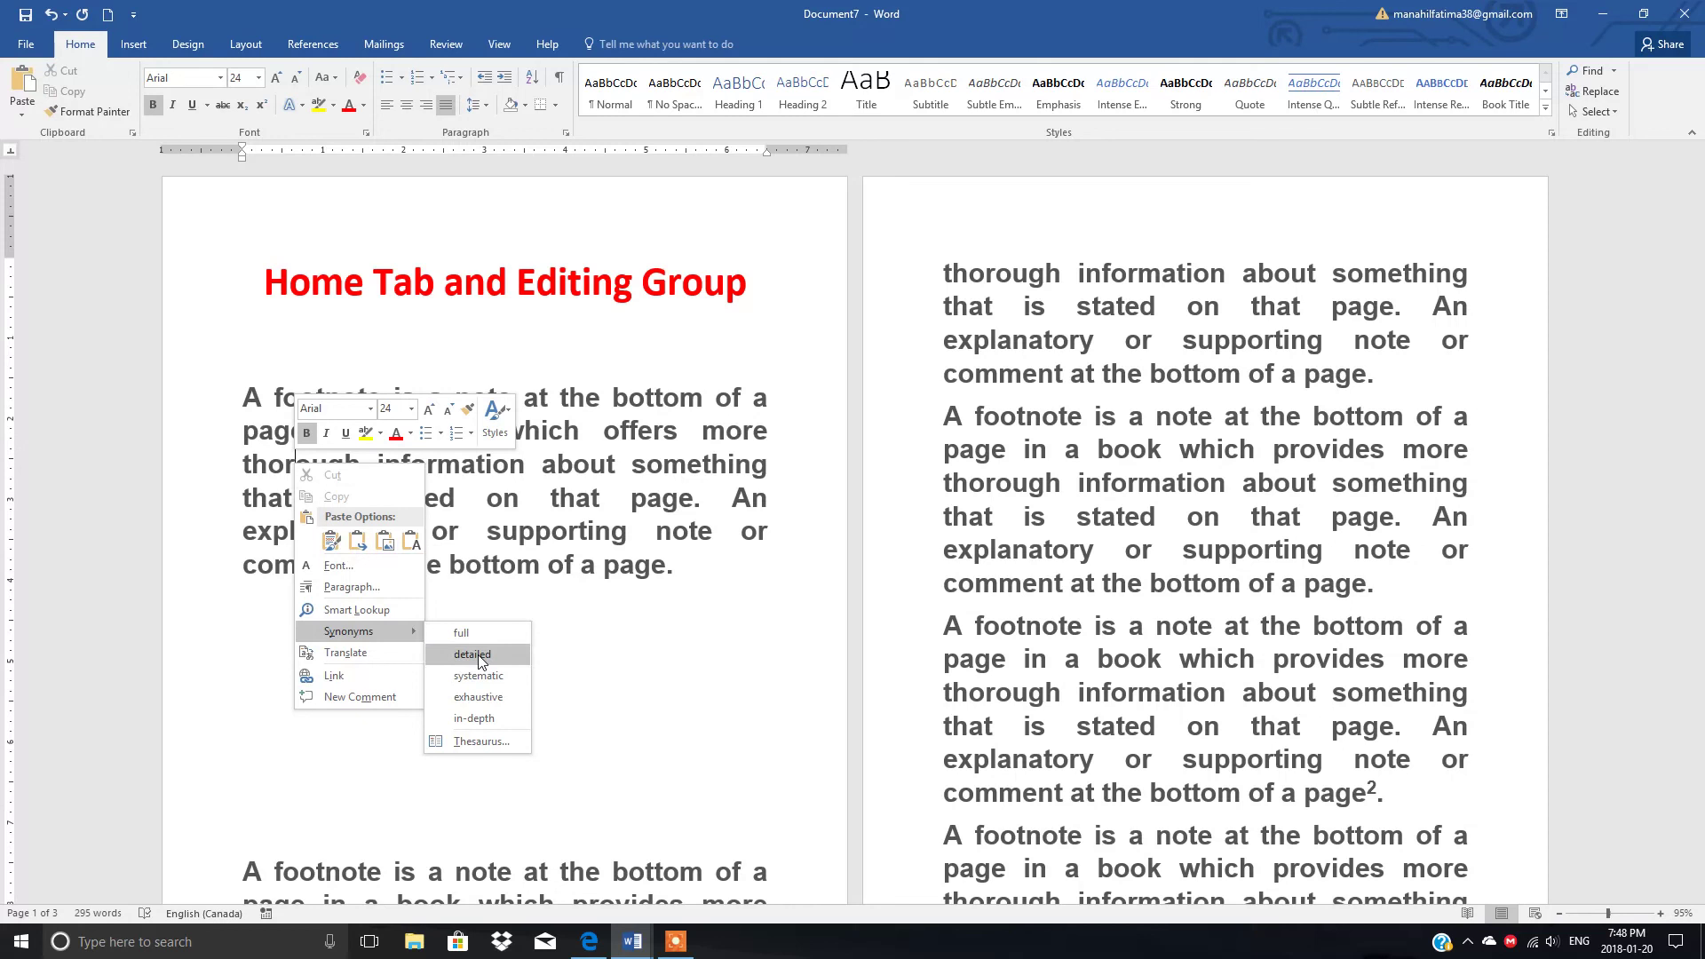
left_click(472, 654)
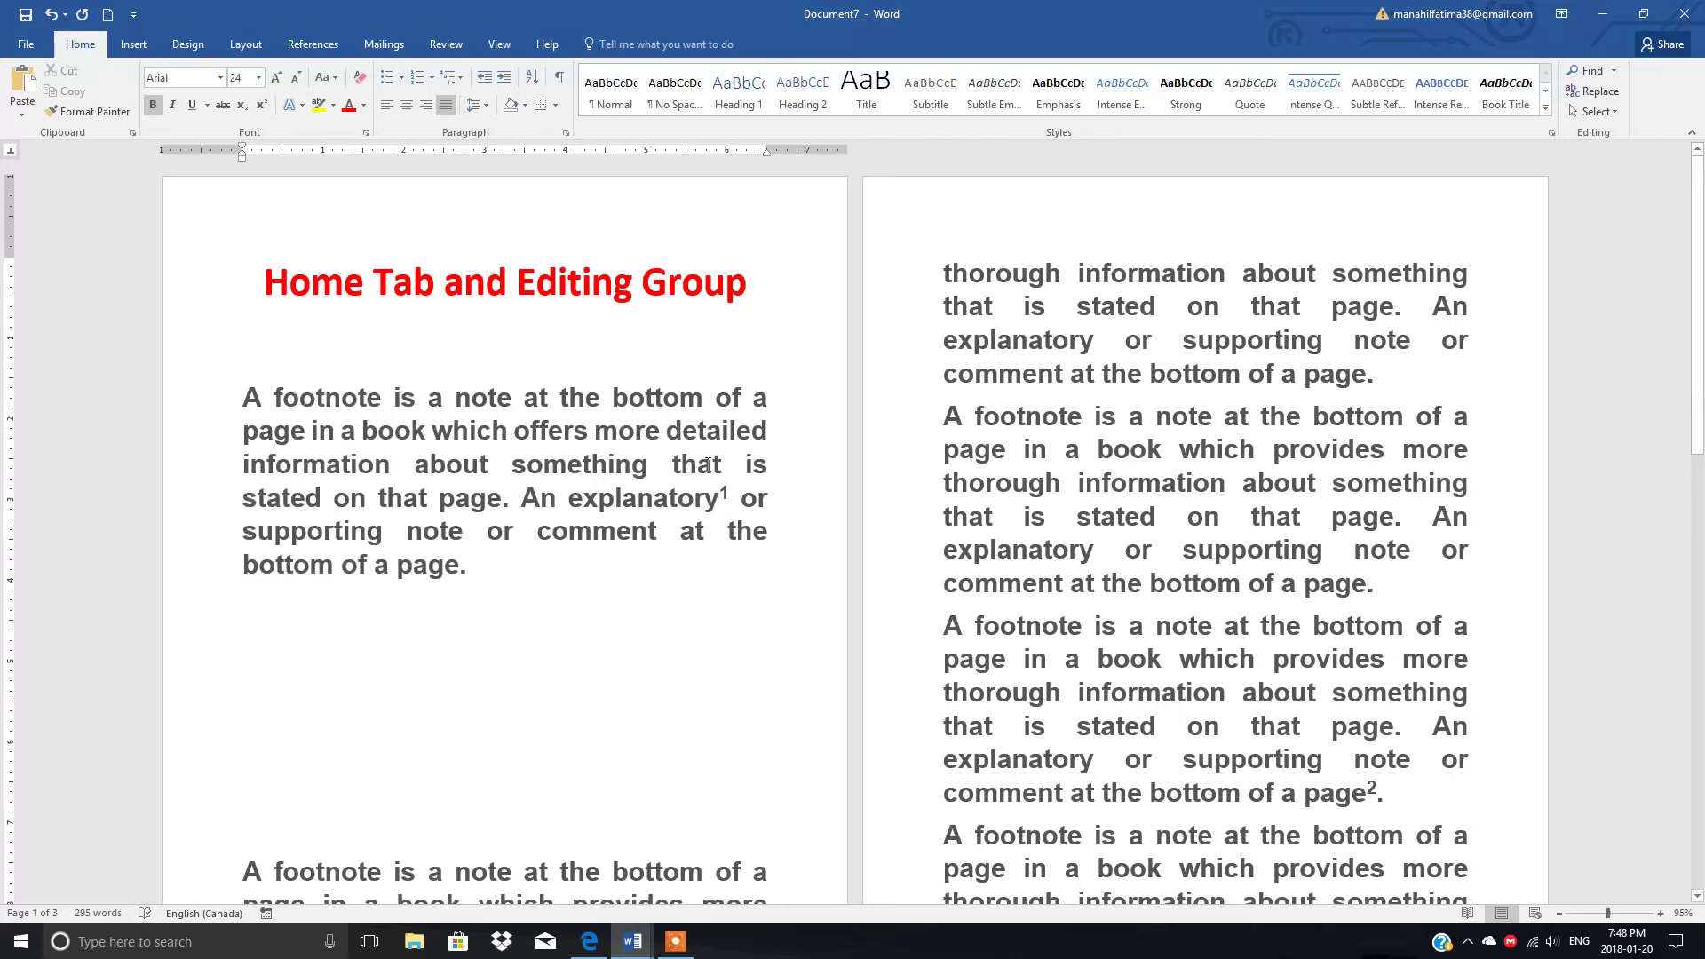